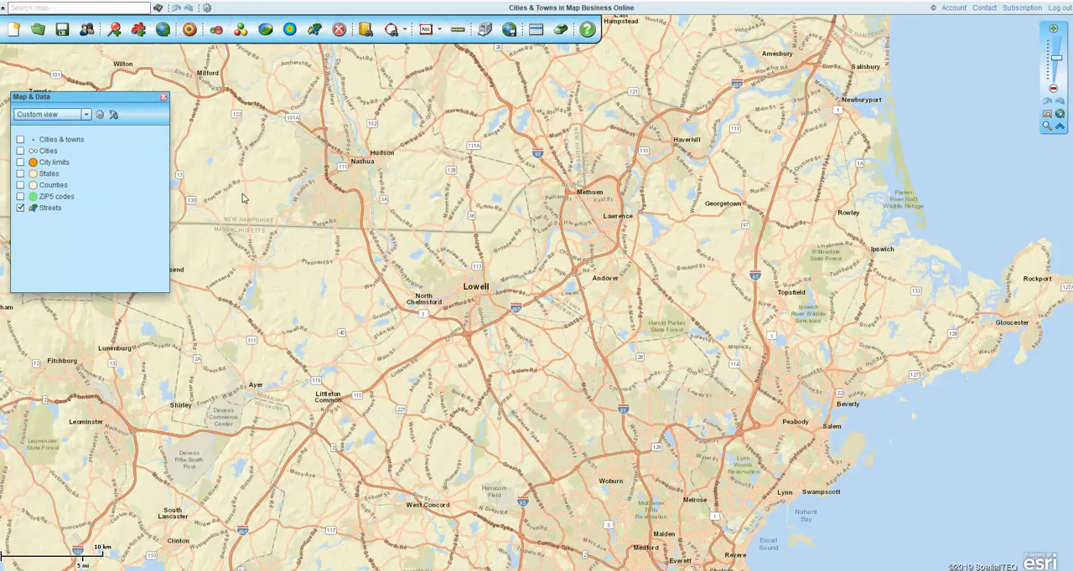
Toggle the Streets layer off and back on, and view the full United States extent before returning to the previous map view
{"action": "left_click", "coordinate": [20, 208]}
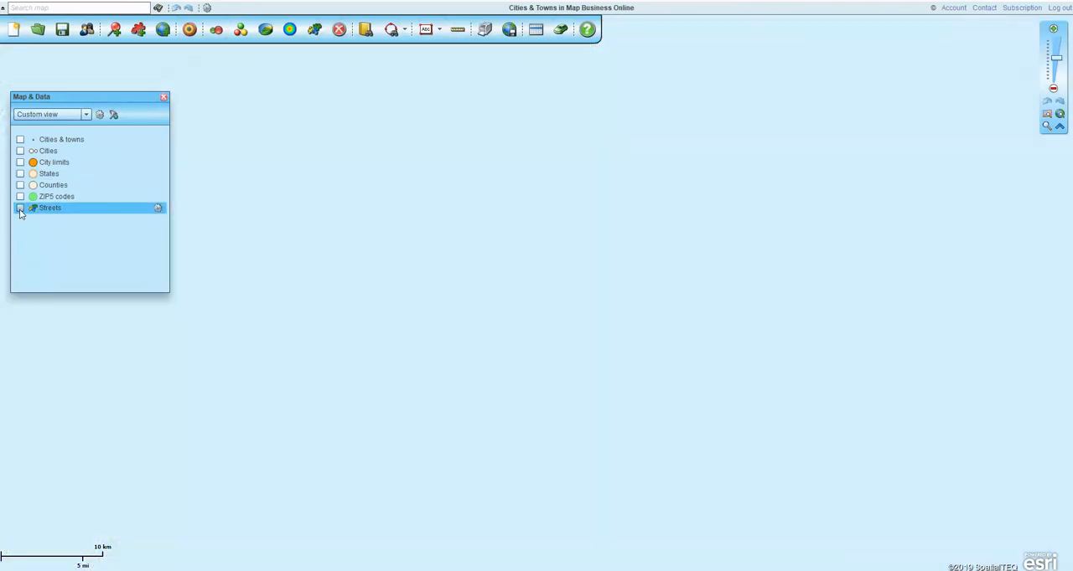
{"action": "left_click", "coordinate": [20, 209]}
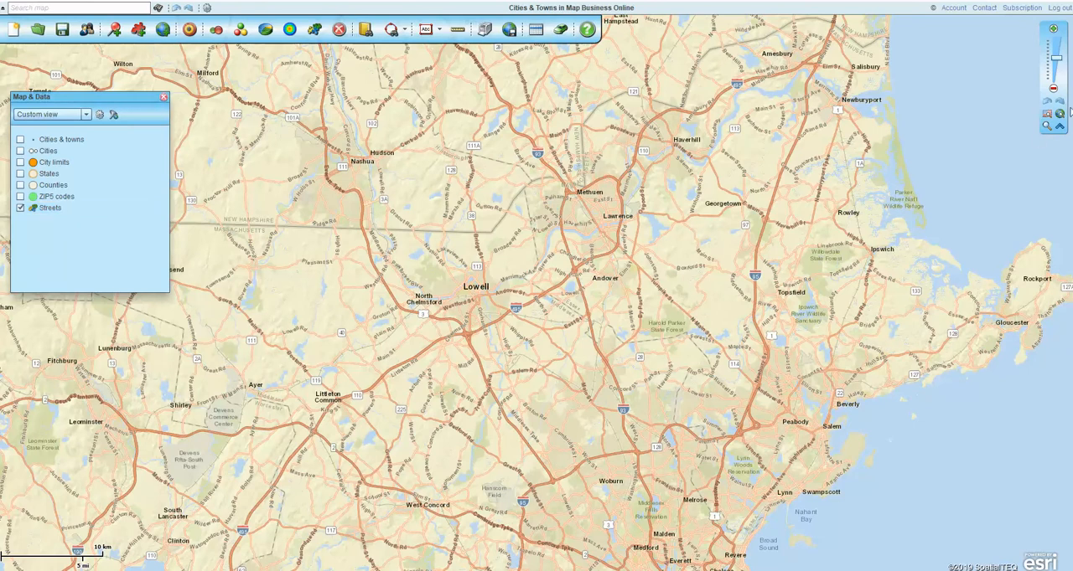
{"action": "left_click", "coordinate": [1045, 119]}
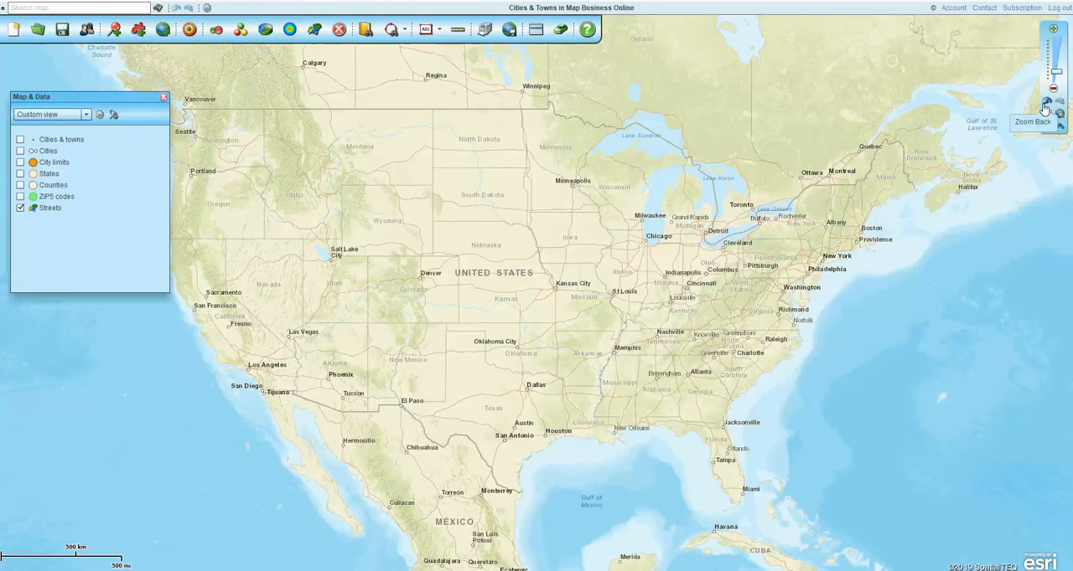
{"action": "left_click", "coordinate": [1046, 104]}
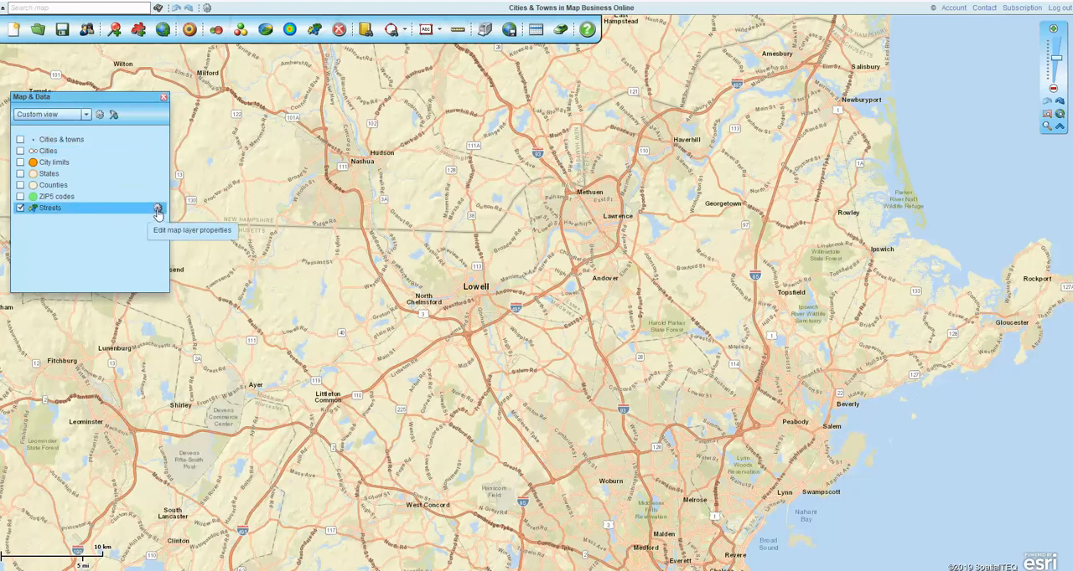
Preview the National Geographic and Topographic base maps in the Streets layer properties, and restore the Streets base map
{"action": "left_click", "coordinate": [158, 212]}
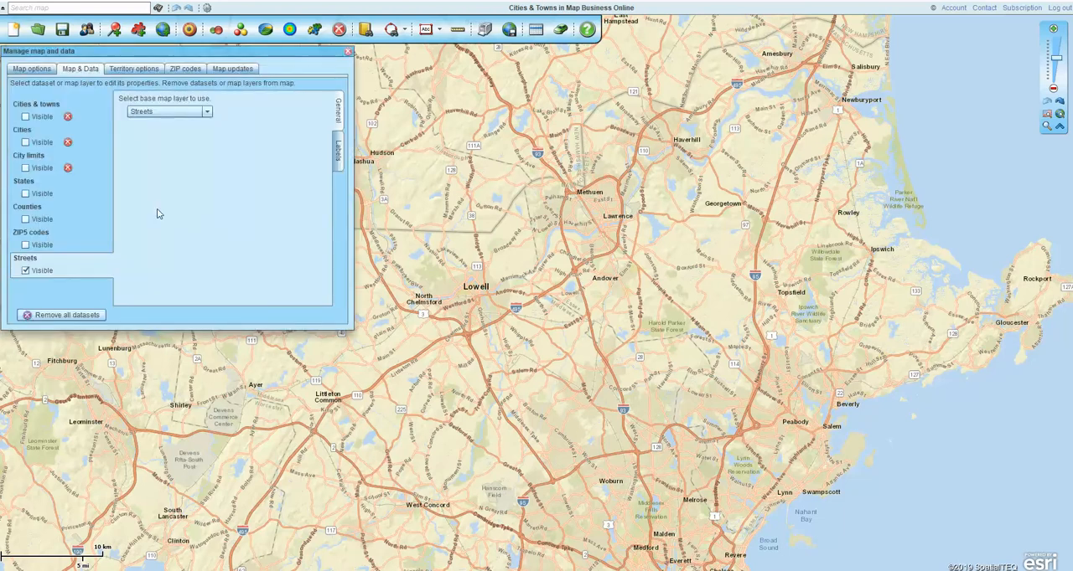
{"action": "left_click", "coordinate": [208, 113]}
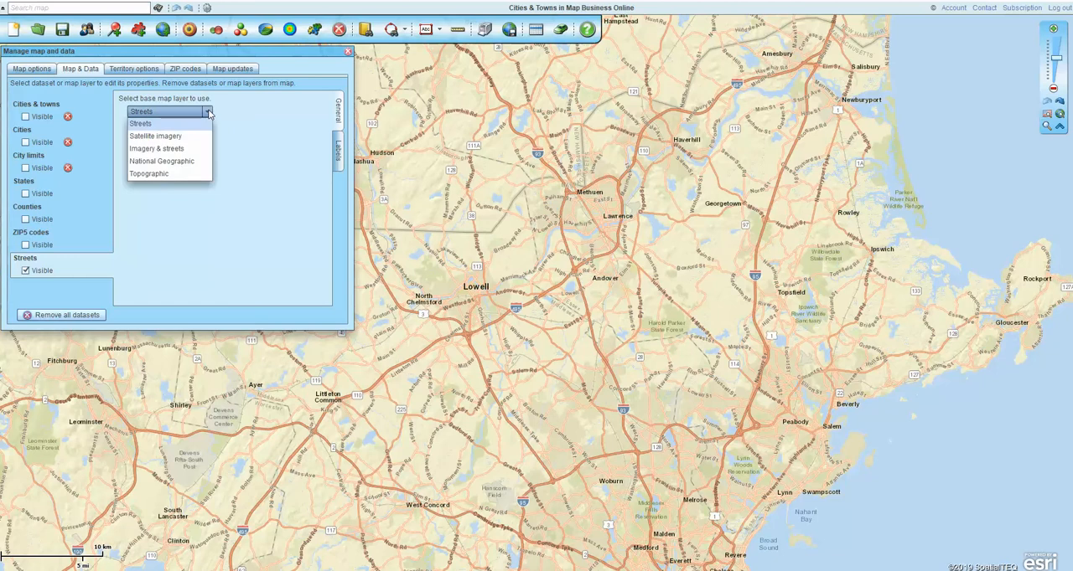
{"action": "left_click", "coordinate": [171, 161]}
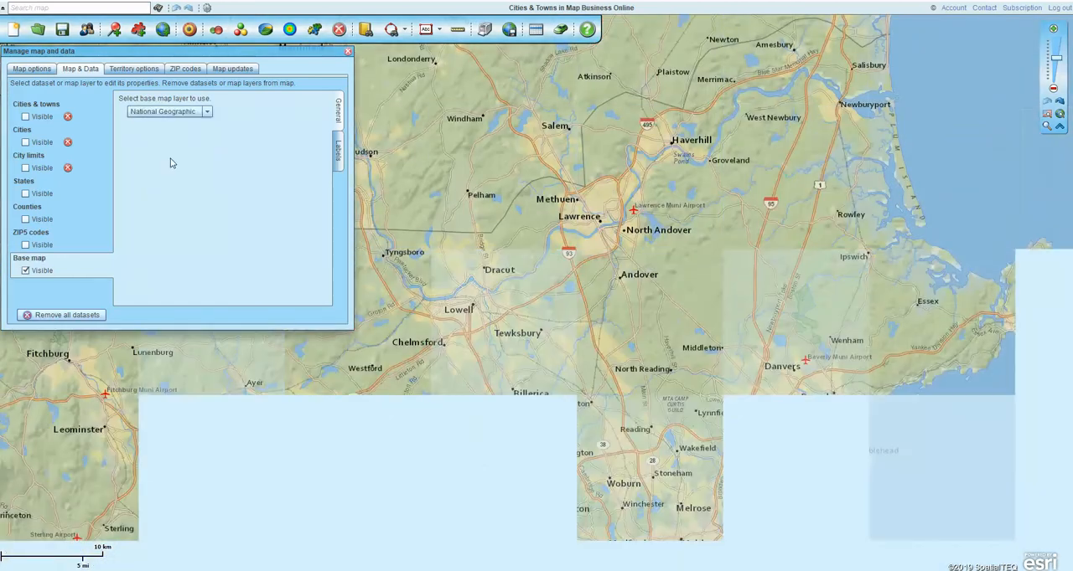
{"action": "left_click", "coordinate": [208, 114]}
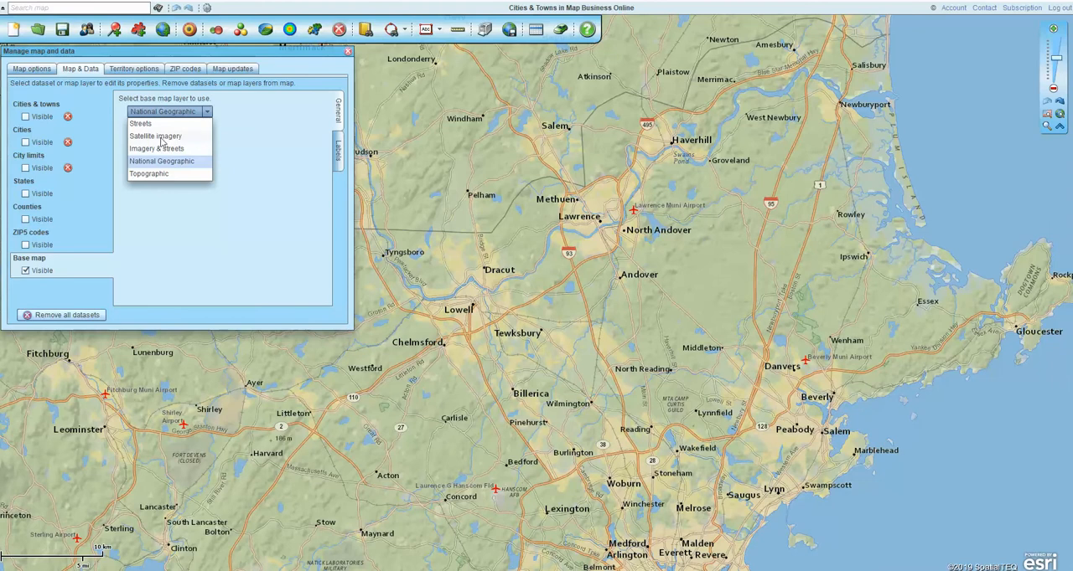
{"action": "left_click", "coordinate": [157, 174]}
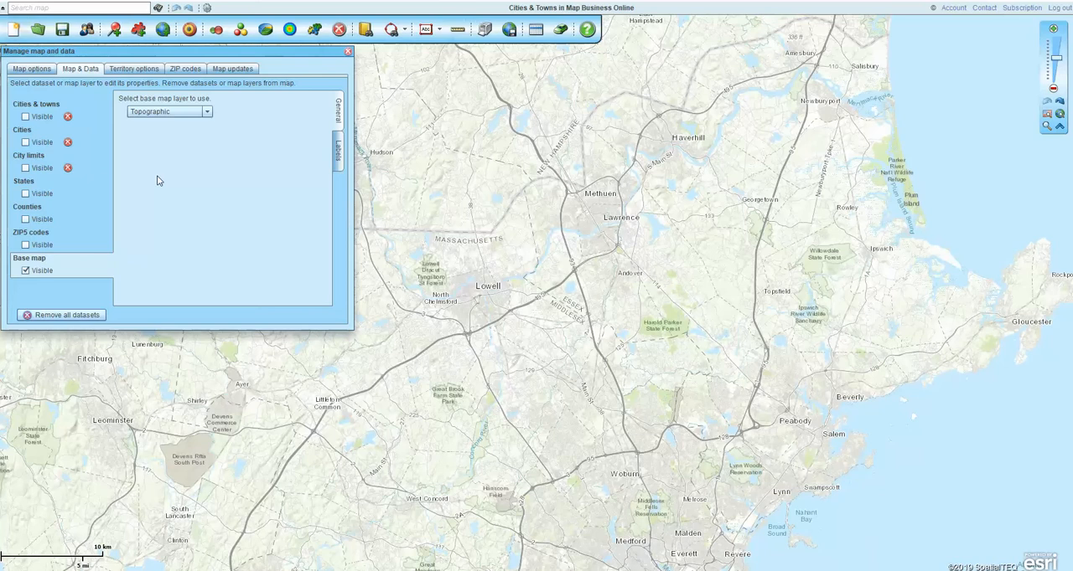
{"action": "left_click", "coordinate": [186, 111]}
{"action": "left_click", "coordinate": [180, 128]}
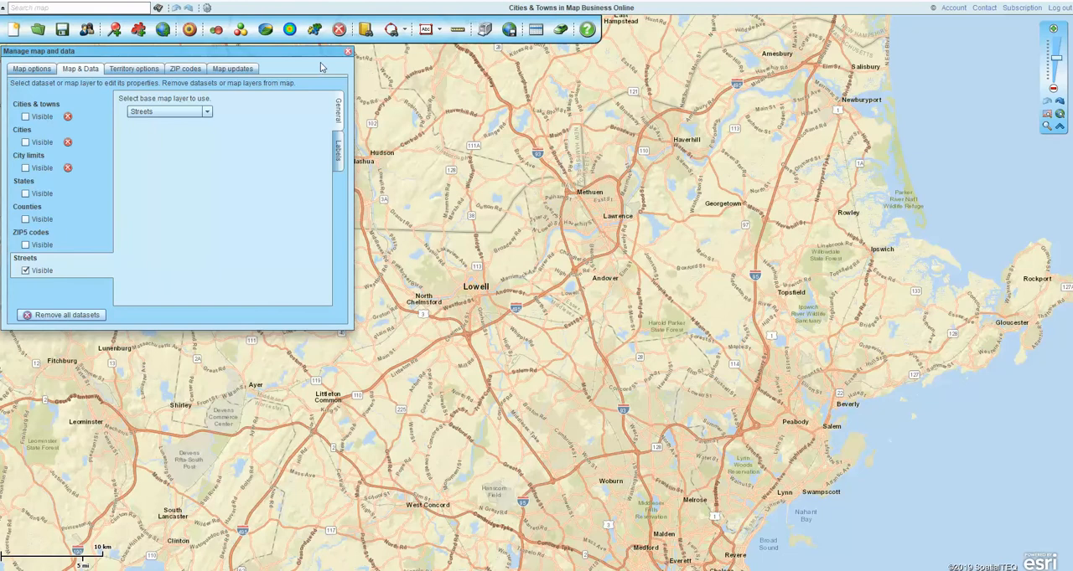
{"action": "left_click", "coordinate": [348, 52]}
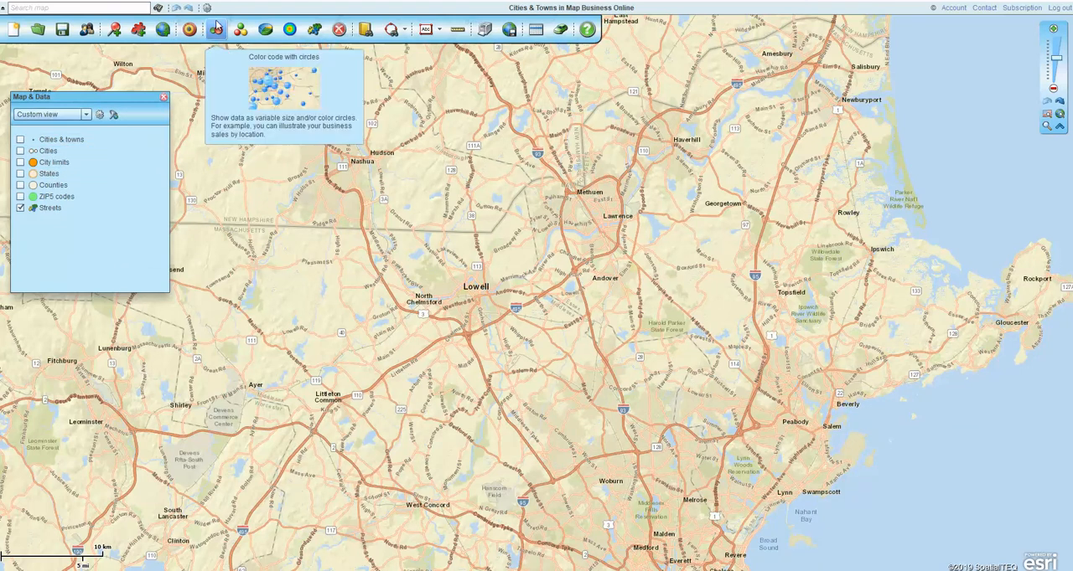
Check the list of additional map layers that can be added to the map, without adding any
{"action": "left_click", "coordinate": [163, 29]}
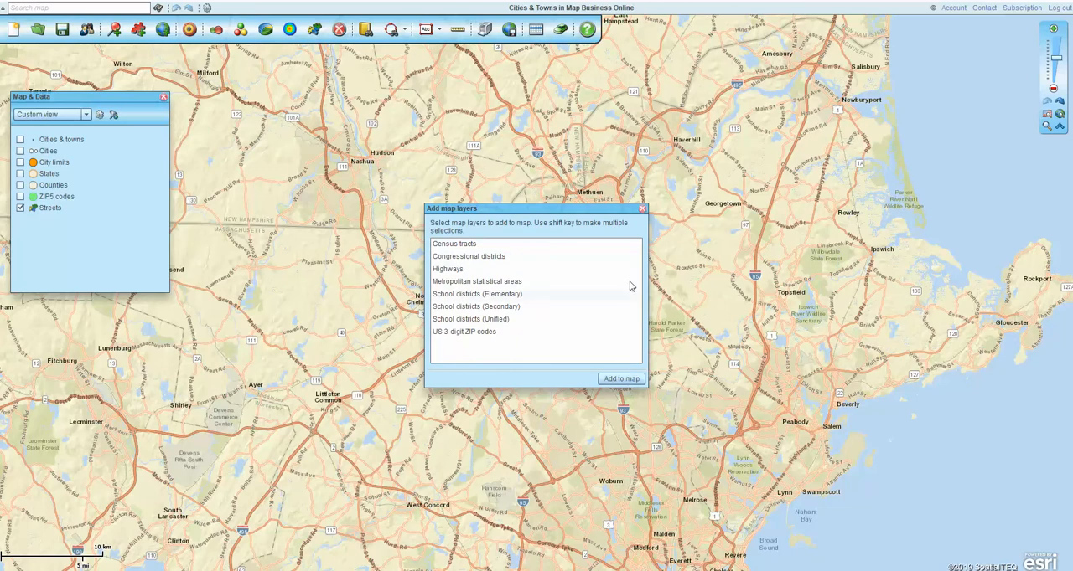
{"action": "left_click", "coordinate": [643, 208]}
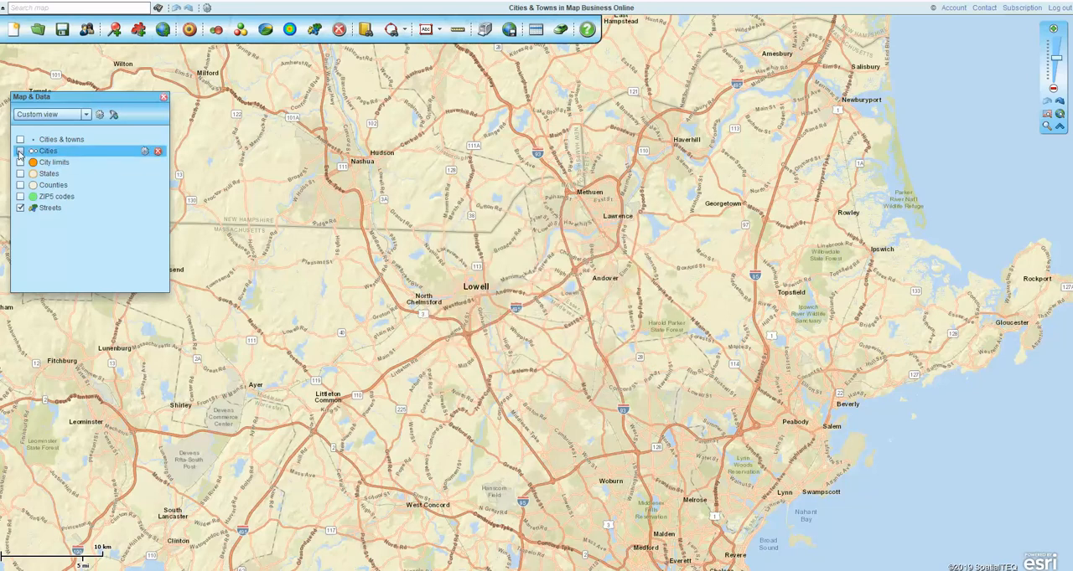
Hide the Streets layer and show the Cities layer alone, examining it nationwide and in the previous local view
{"action": "left_click", "coordinate": [20, 209]}
{"action": "left_click", "coordinate": [20, 152]}
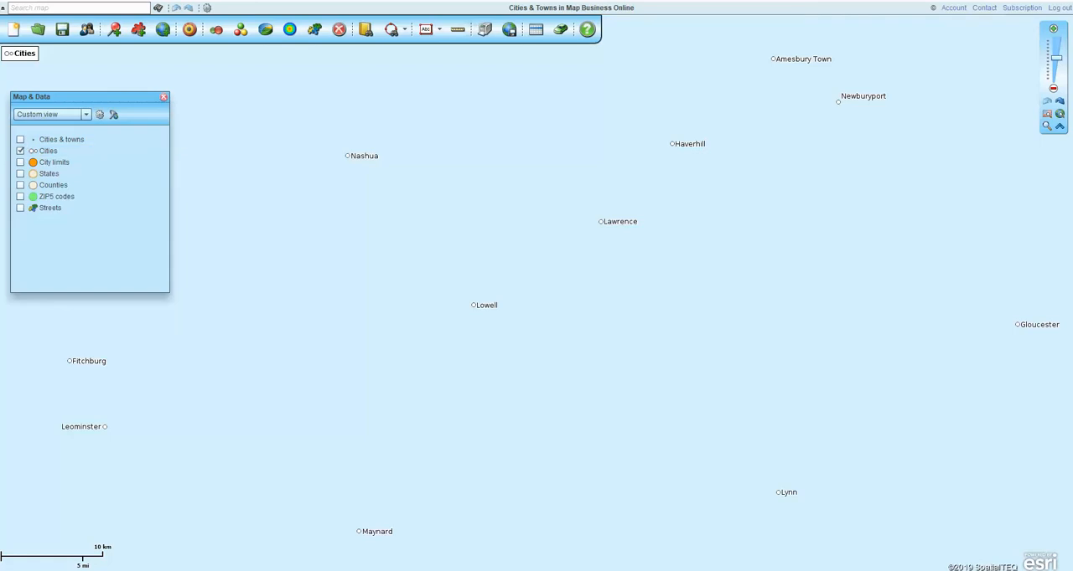
{"action": "left_click", "coordinate": [1047, 116]}
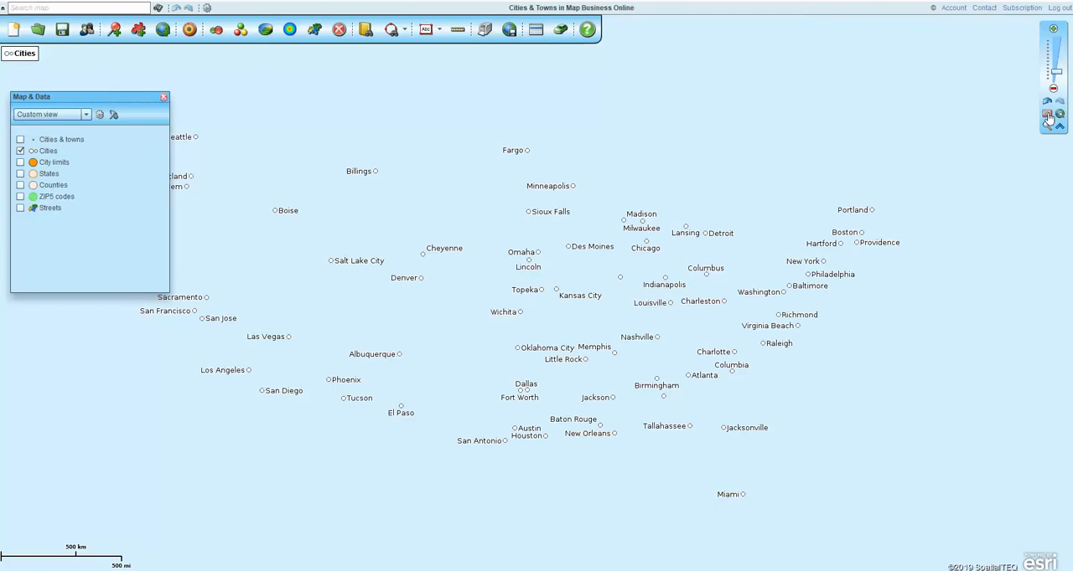
{"action": "left_click", "coordinate": [1046, 102]}
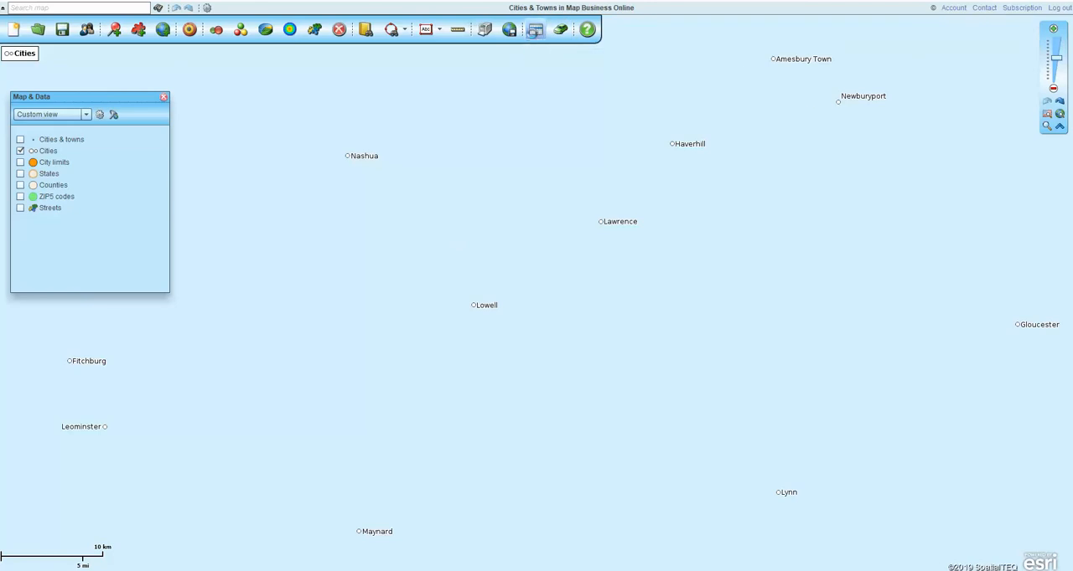
Open the data table for Cities & towns, check which datasets can be selected there, and close the table
{"action": "left_click", "coordinate": [535, 30]}
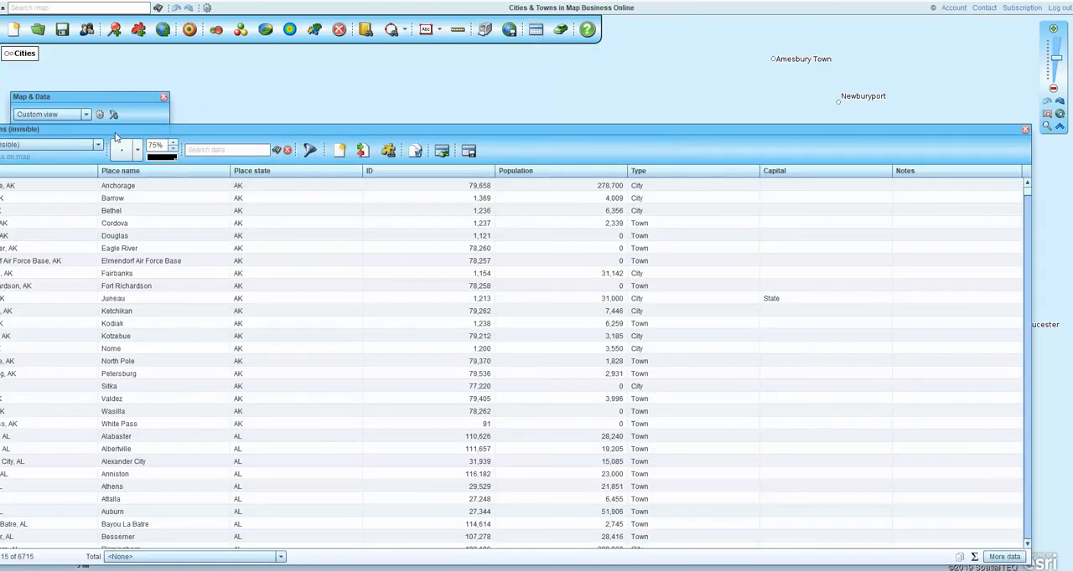
{"action": "left_click_drag", "start_coordinate": [183, 132], "coordinate": [279, 126]}
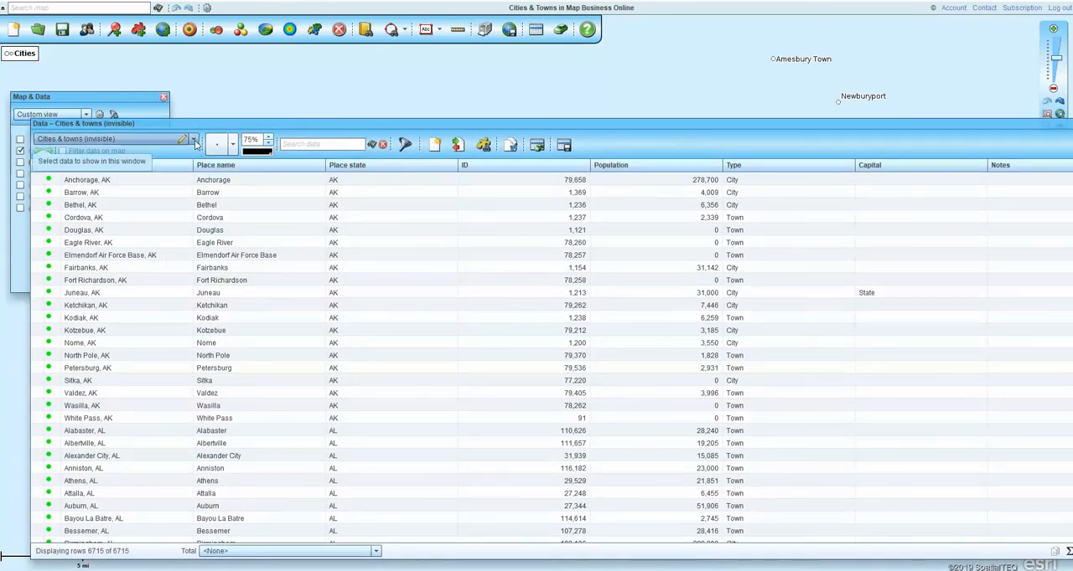
{"action": "left_click", "coordinate": [194, 139]}
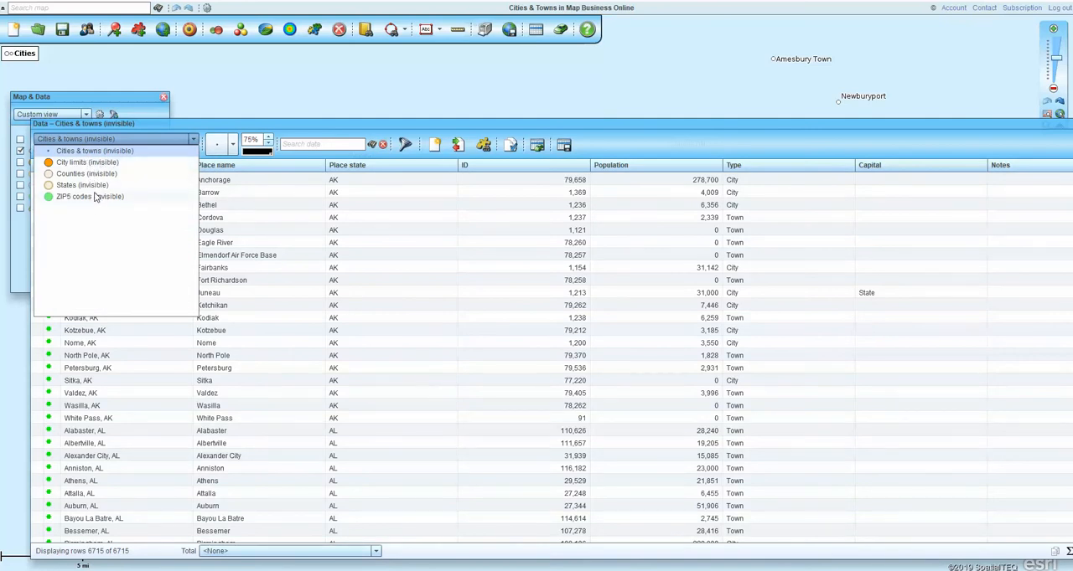
{"action": "left_click", "coordinate": [193, 140]}
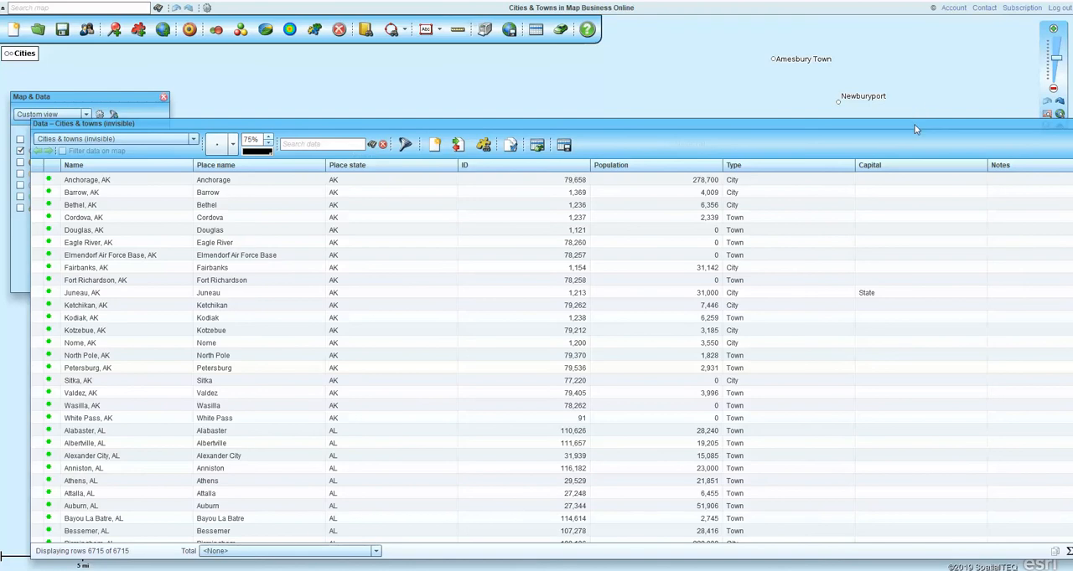
{"action": "left_click_drag", "start_coordinate": [913, 123], "coordinate": [801, 123]}
{"action": "left_click", "coordinate": [1008, 123]}
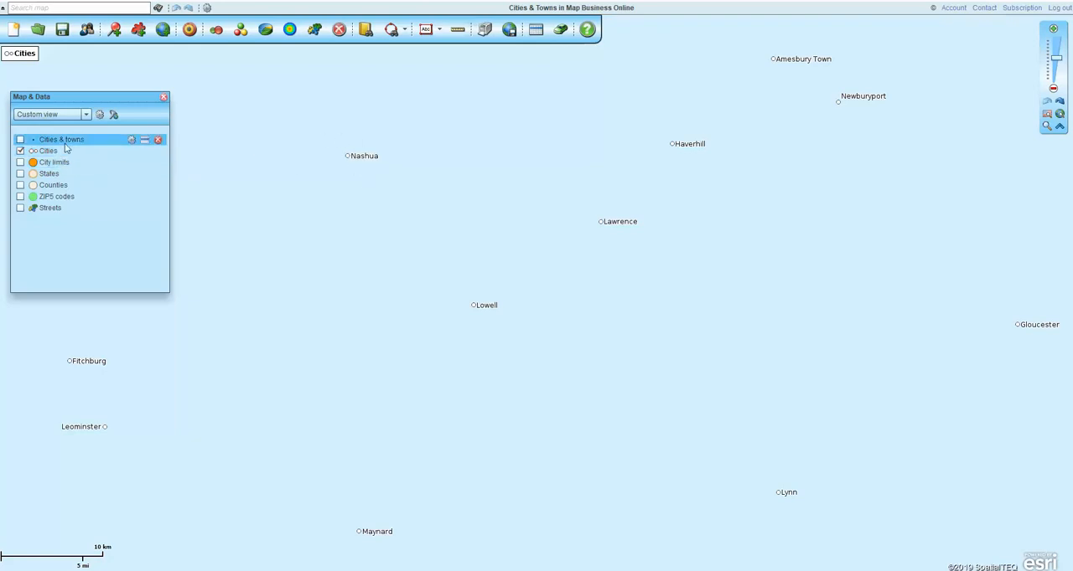
Hide the Cities layer and briefly display the Cities & towns layer in its place
{"action": "left_click", "coordinate": [20, 151]}
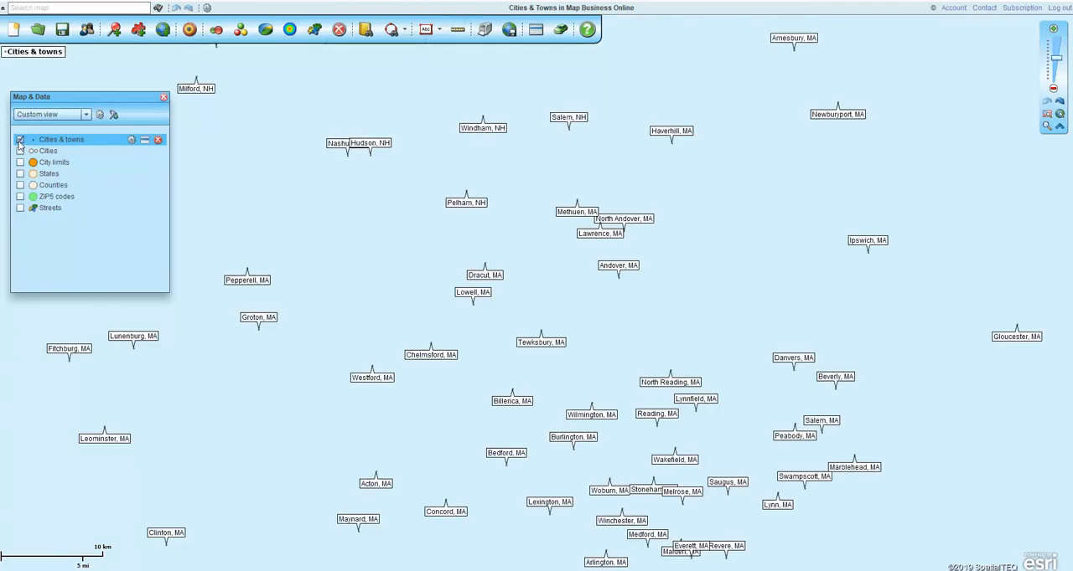
{"action": "left_click", "coordinate": [20, 141]}
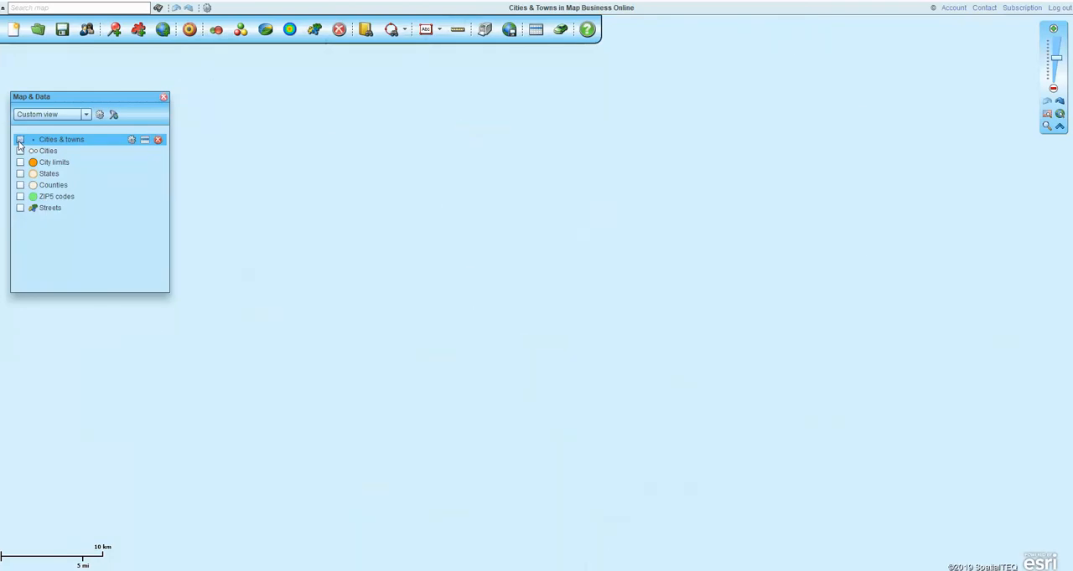
Display the City limits layer over the Streets base map and examine the boundaries from street level to regional scale
{"action": "left_click", "coordinate": [20, 163]}
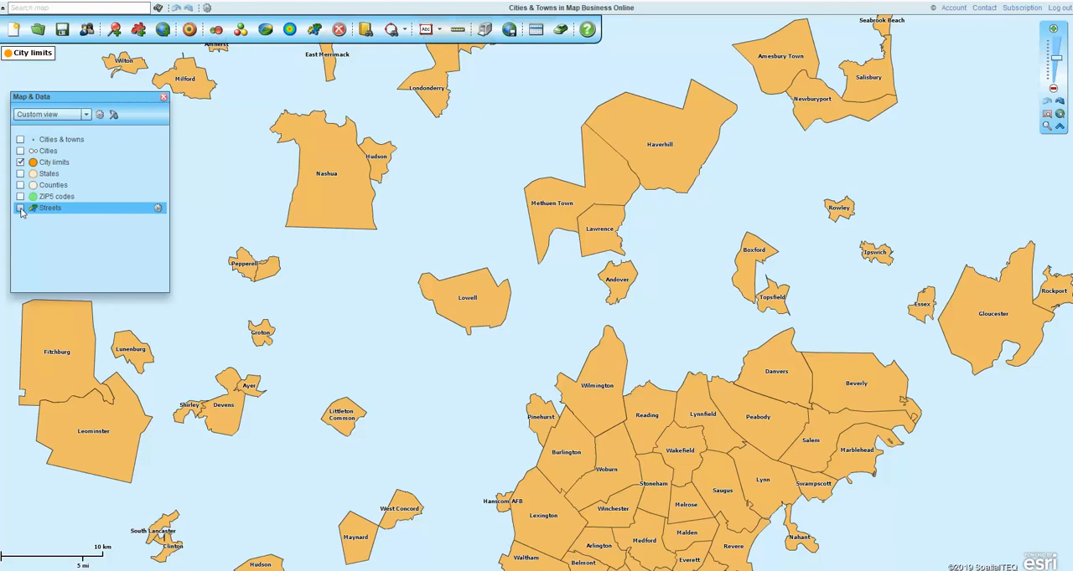
{"action": "left_click", "coordinate": [20, 208]}
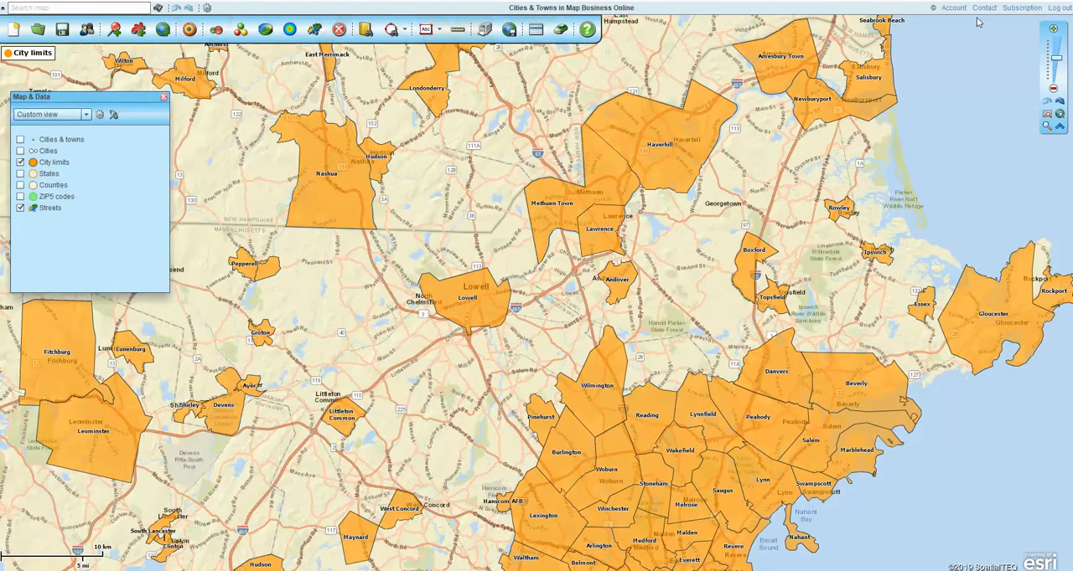
{"action": "mouse_move", "coordinate": [1054, 68]}
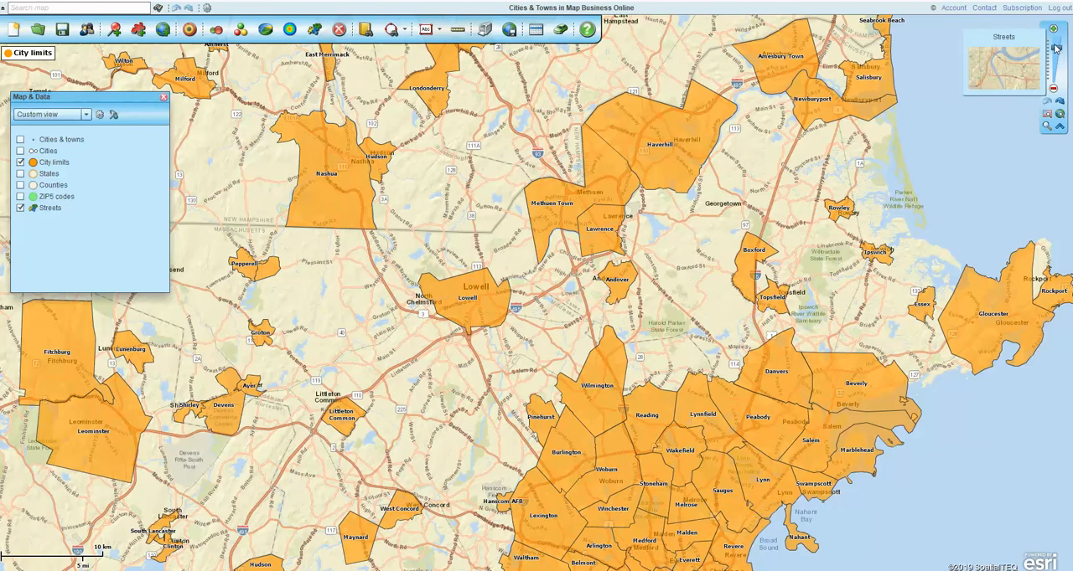
{"action": "left_click", "coordinate": [1055, 47]}
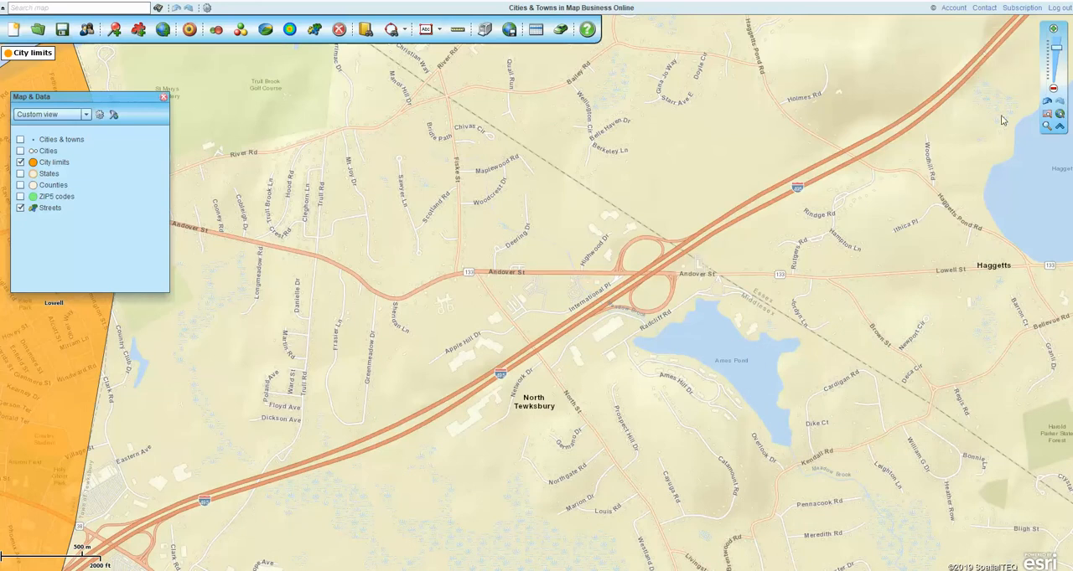
{"action": "left_click", "coordinate": [1053, 30]}
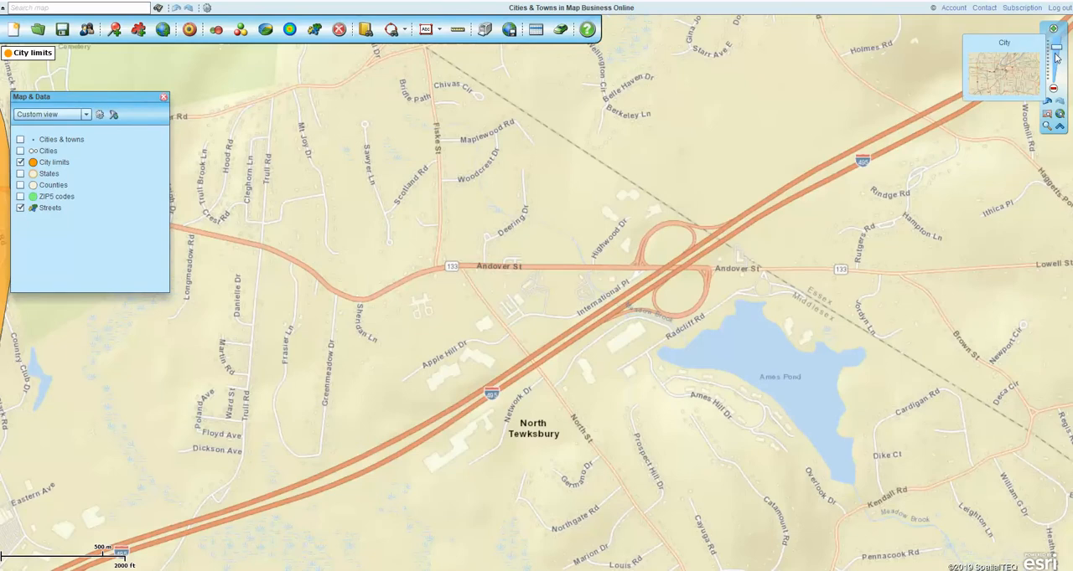
{"action": "left_click", "coordinate": [1057, 57]}
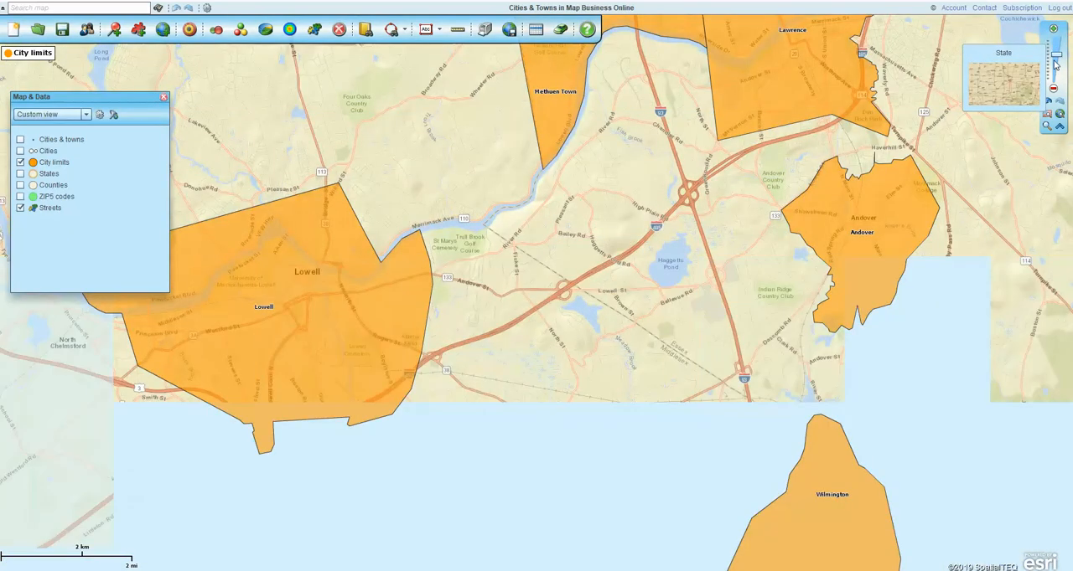
{"action": "left_click", "coordinate": [1057, 64]}
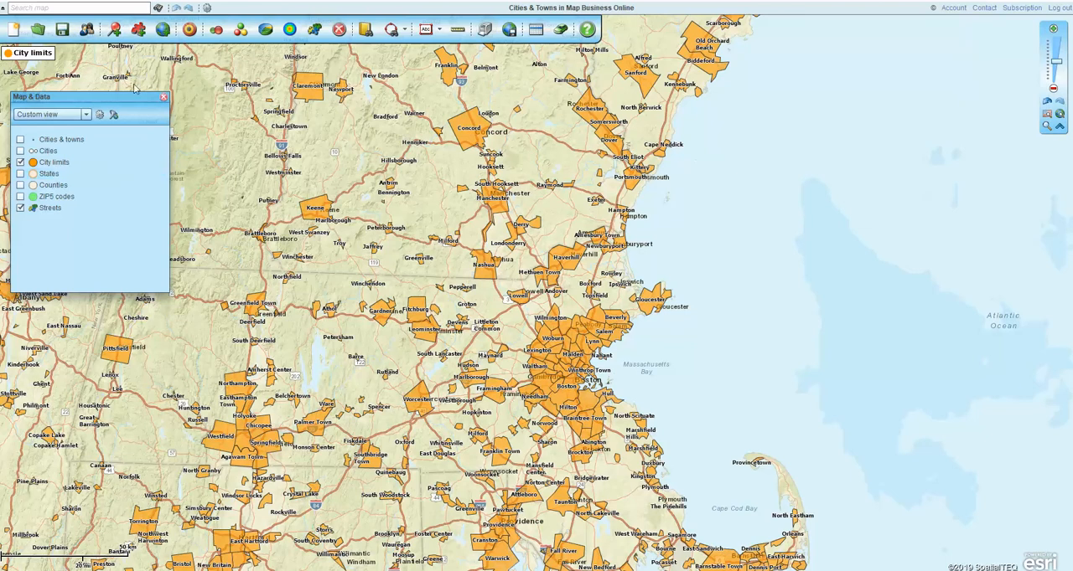
Move the layer list clear of the legend, open the data table and display the City limits dataset in it
{"action": "left_click_drag", "start_coordinate": [137, 97], "coordinate": [161, 202]}
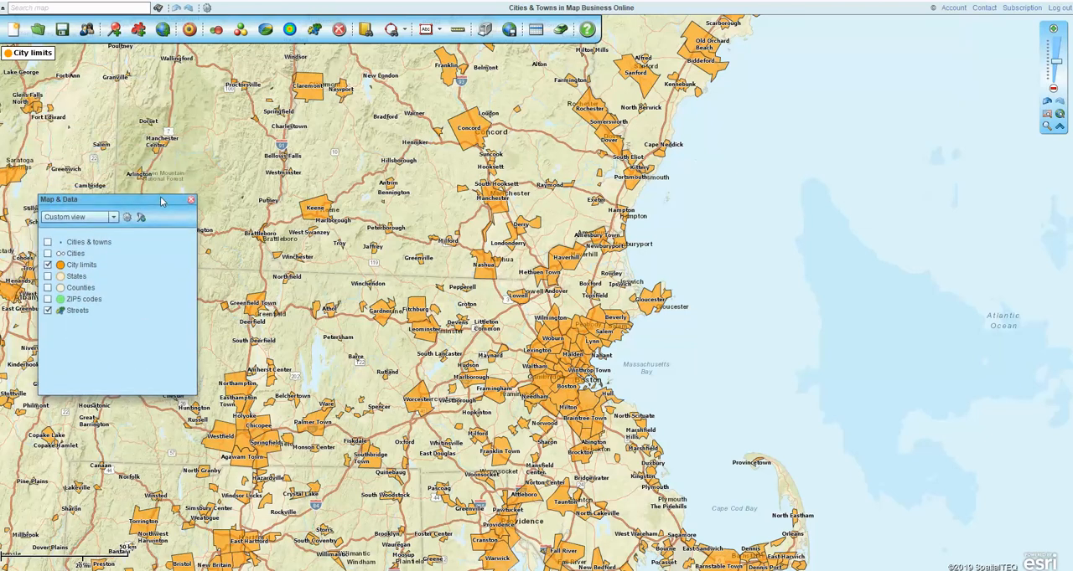
{"action": "left_click", "coordinate": [536, 29]}
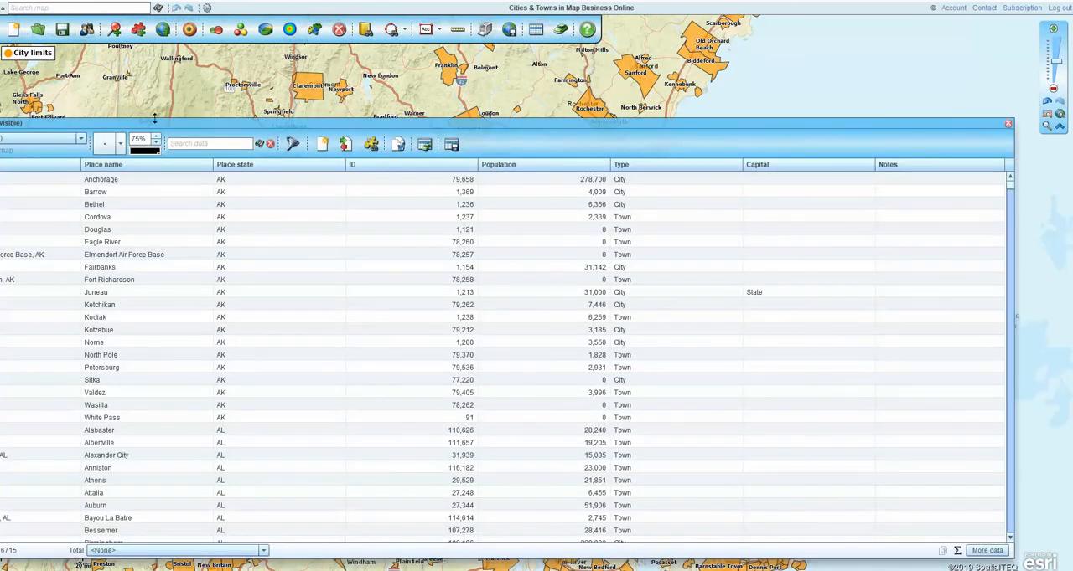
{"action": "left_click_drag", "start_coordinate": [159, 122], "coordinate": [208, 115]}
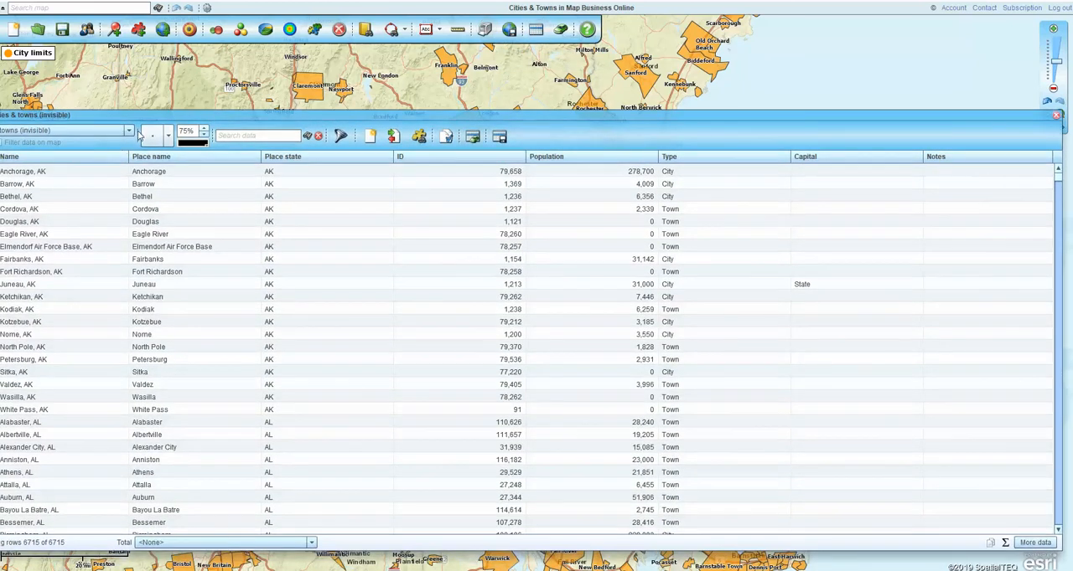
{"action": "left_click", "coordinate": [129, 132]}
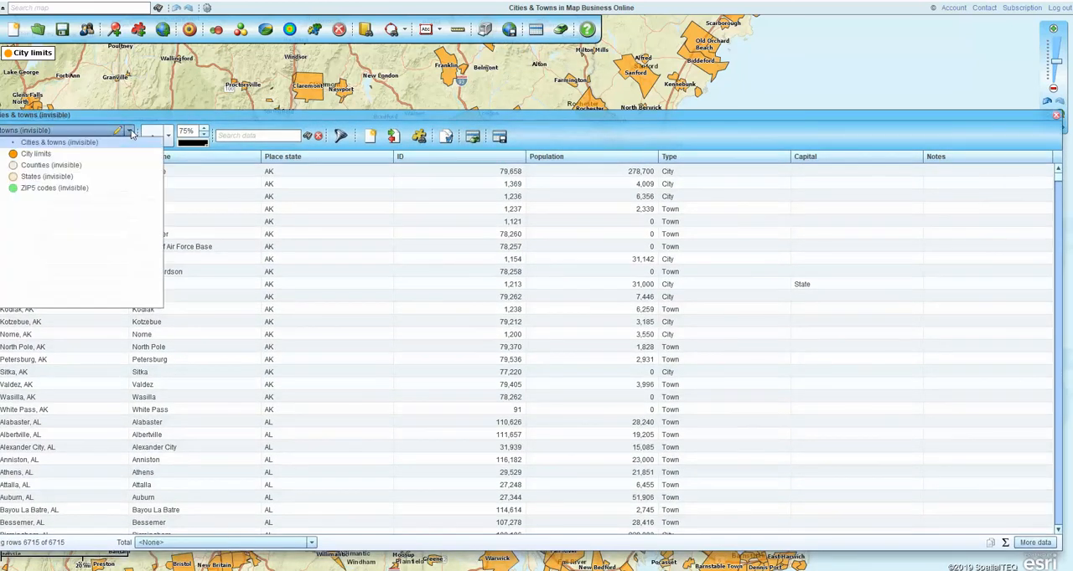
{"action": "left_click", "coordinate": [73, 155]}
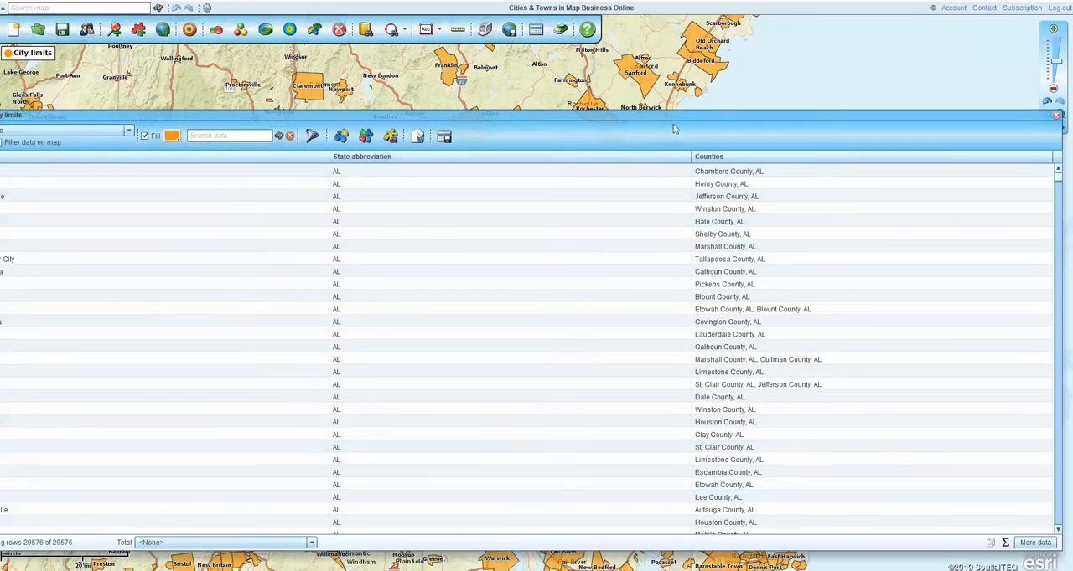
Add the demographic column Population (2019) to the columns shown in the City limits data table
{"action": "left_click_drag", "start_coordinate": [671, 115], "coordinate": [714, 99]}
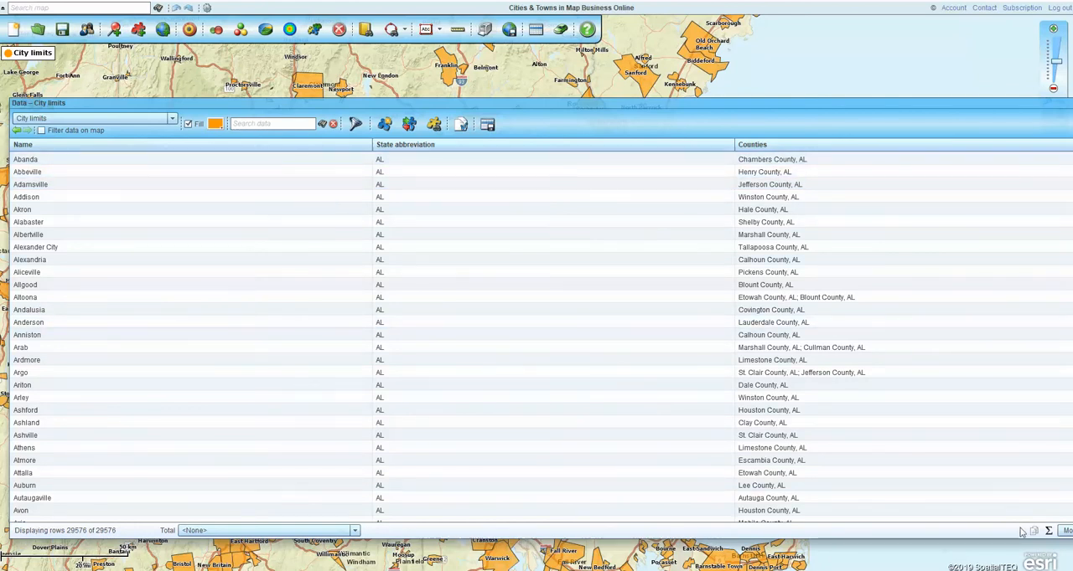
{"action": "left_click", "coordinate": [1060, 531]}
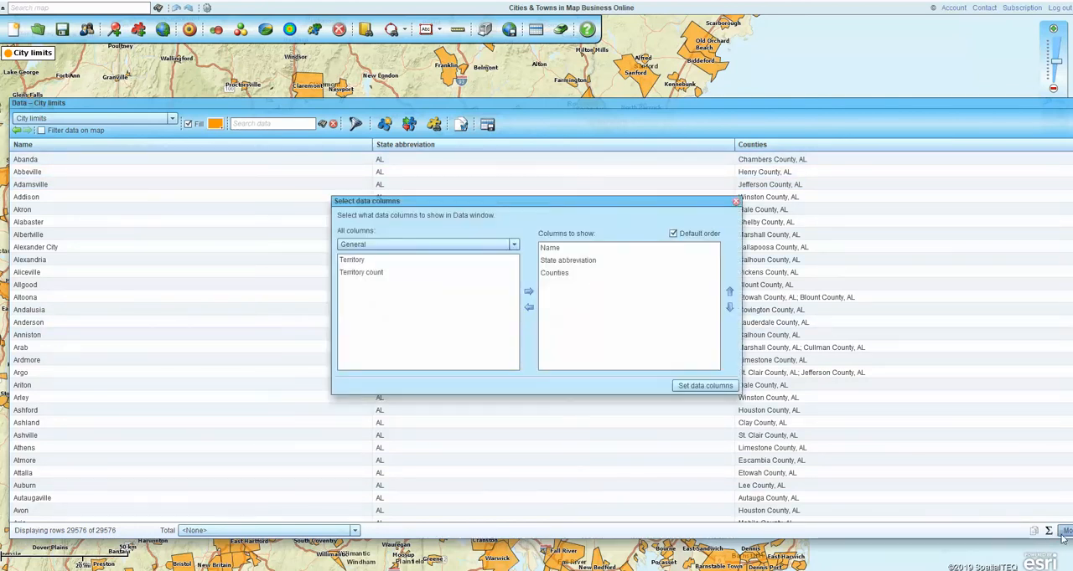
{"action": "left_click", "coordinate": [515, 245]}
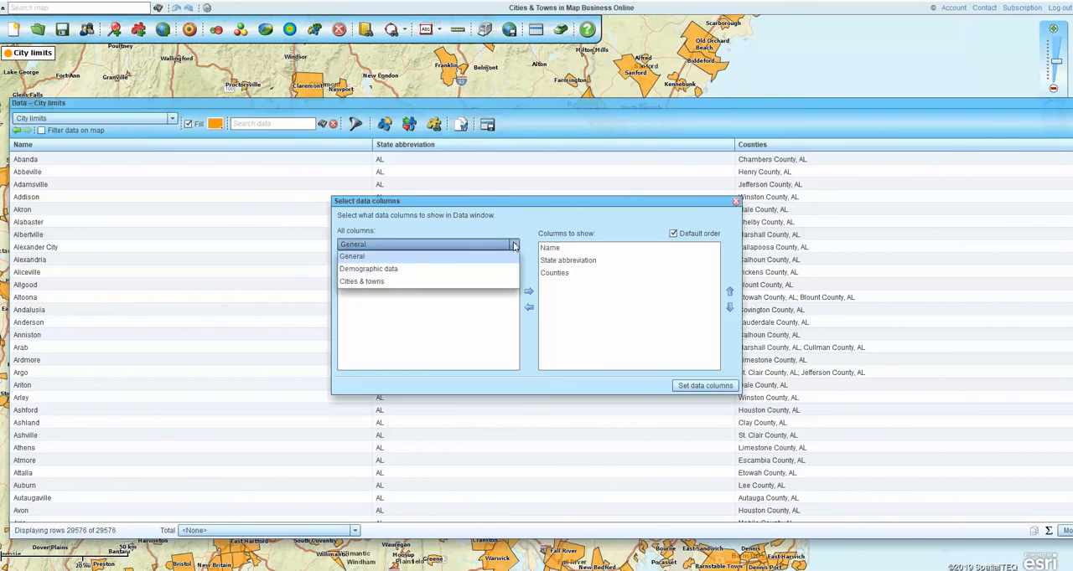
{"action": "left_click", "coordinate": [418, 274]}
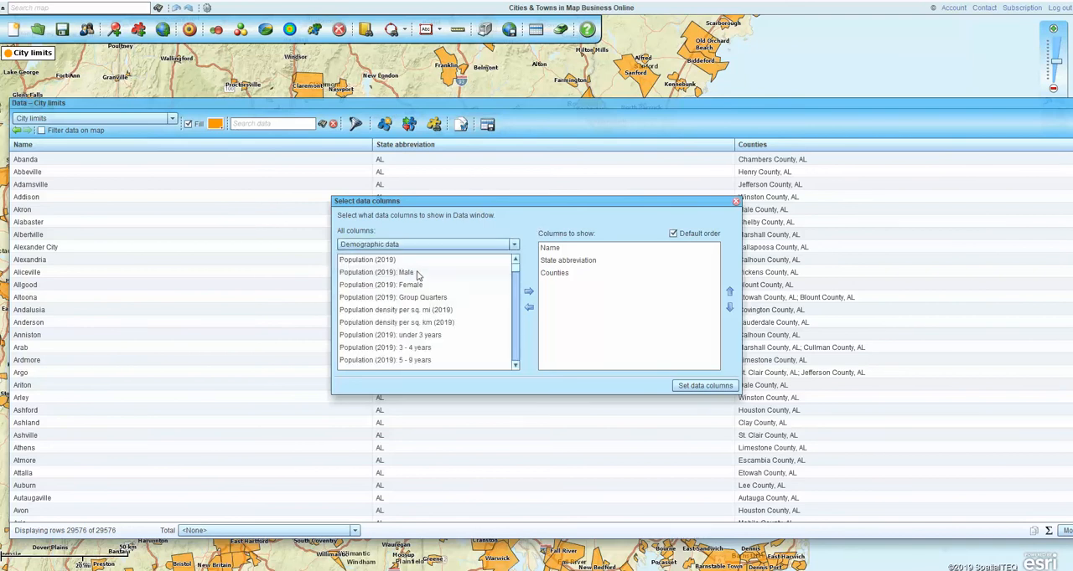
{"action": "left_click", "coordinate": [371, 262]}
{"action": "left_click", "coordinate": [529, 291]}
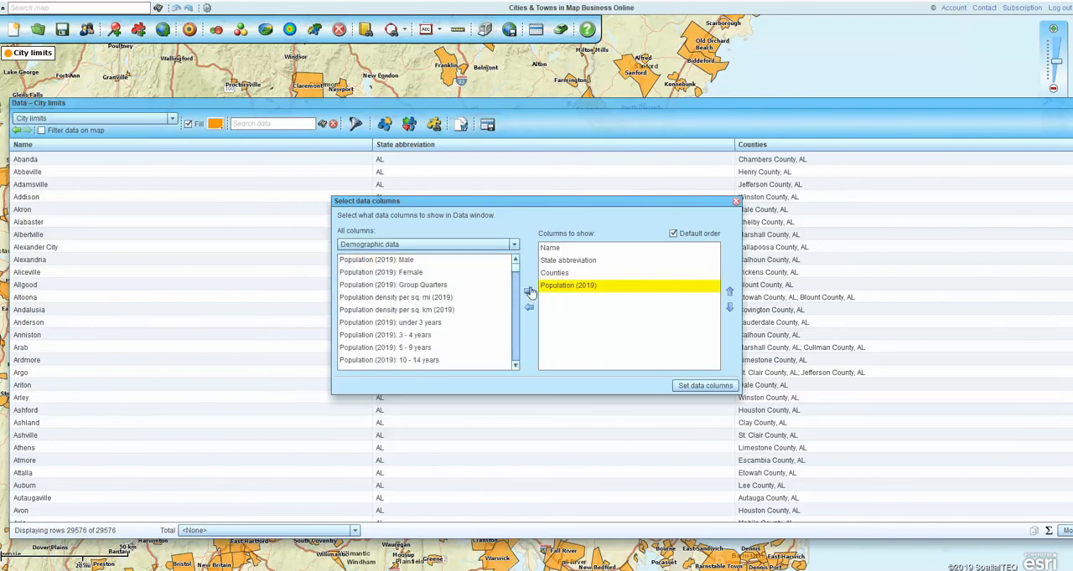
{"action": "left_click", "coordinate": [708, 386]}
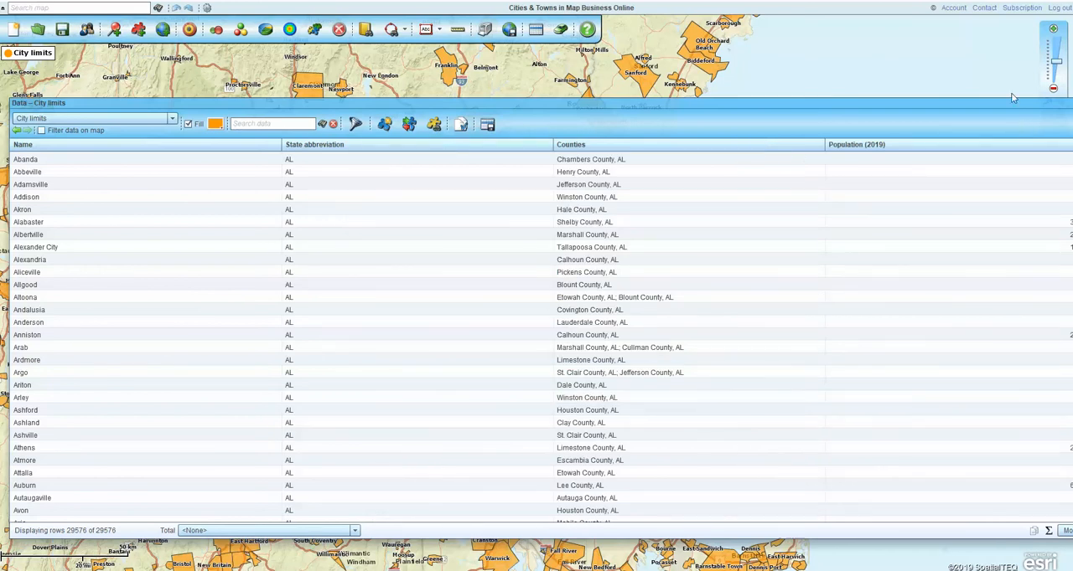
Close the City limits data table and hide the City limits layer on the map
{"action": "left_click_drag", "start_coordinate": [991, 112], "coordinate": [917, 124]}
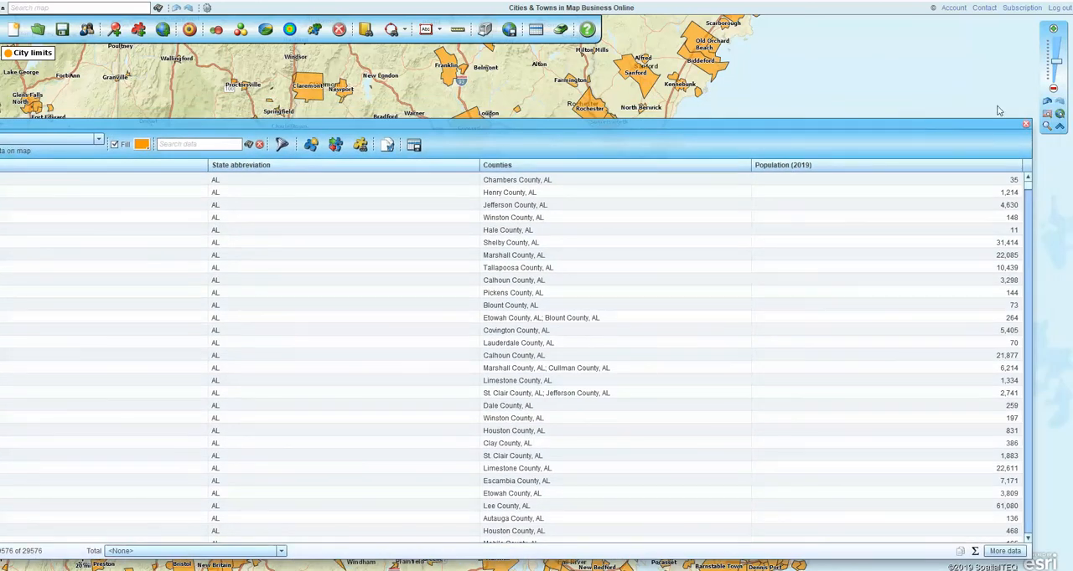
{"action": "left_click", "coordinate": [1026, 125]}
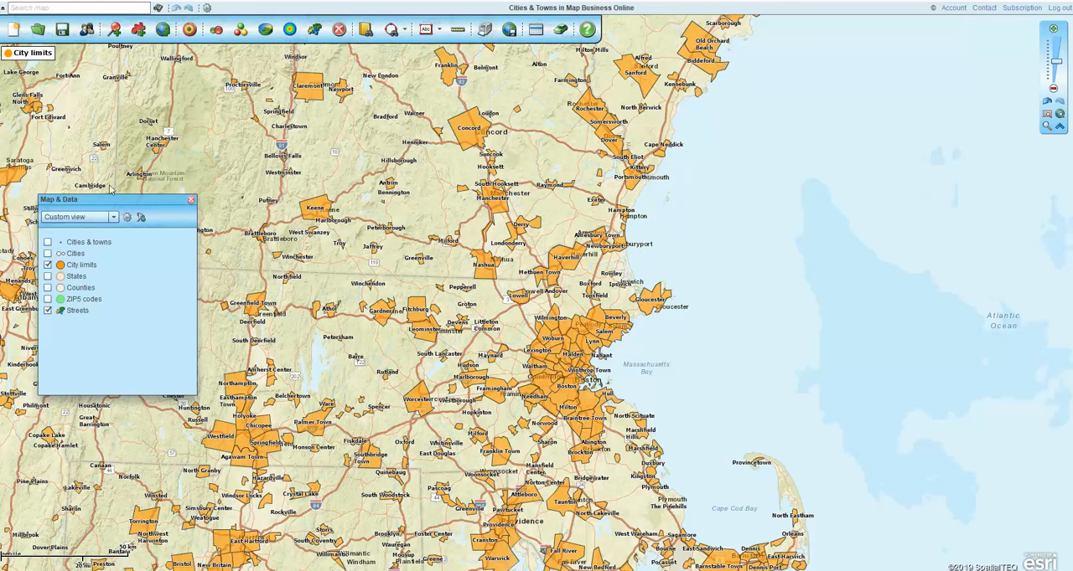
{"action": "left_click", "coordinate": [47, 266]}
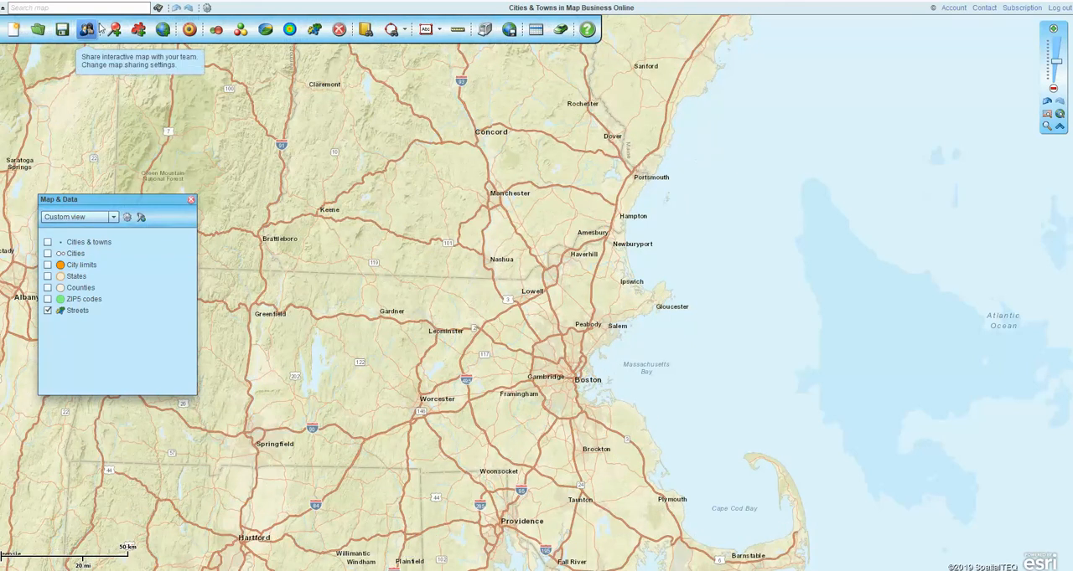
Locate the Cities & towns dataset among the server's Public data in the Plot data wizard and close the wizard without plotting
{"action": "left_click", "coordinate": [115, 31]}
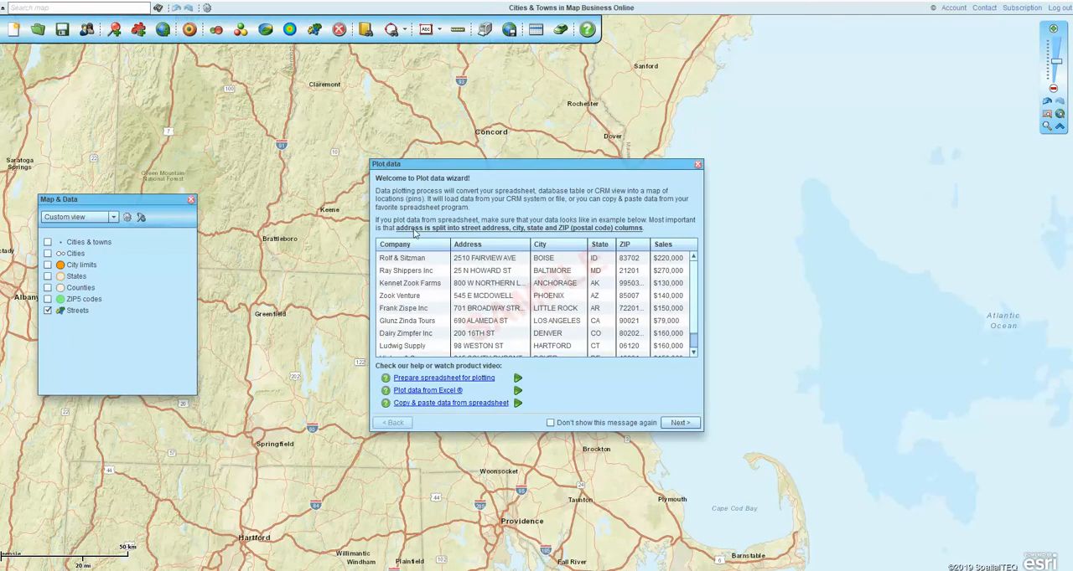
{"action": "left_click", "coordinate": [668, 424]}
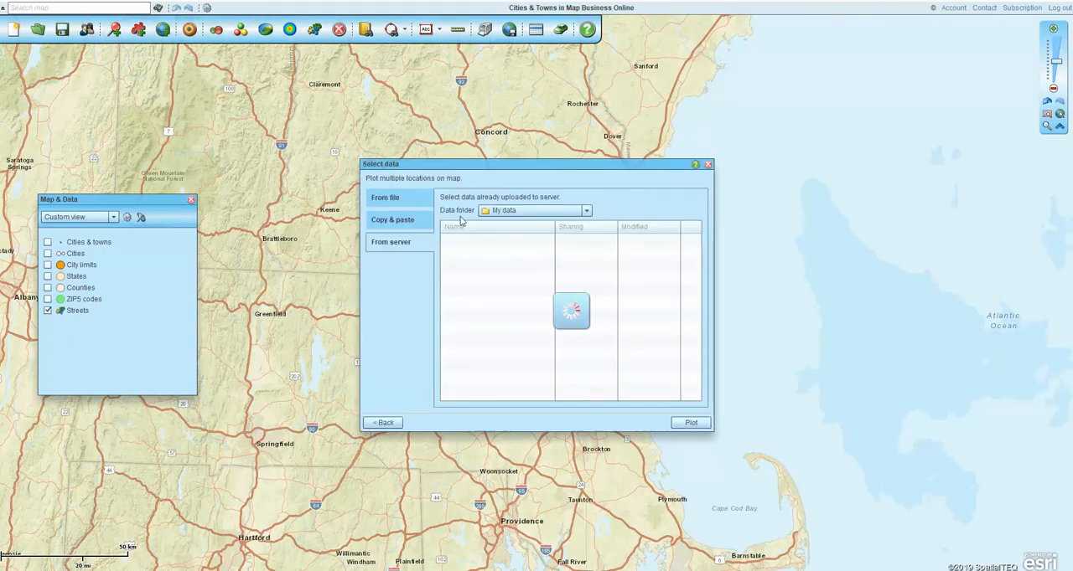
{"action": "left_click", "coordinate": [589, 213]}
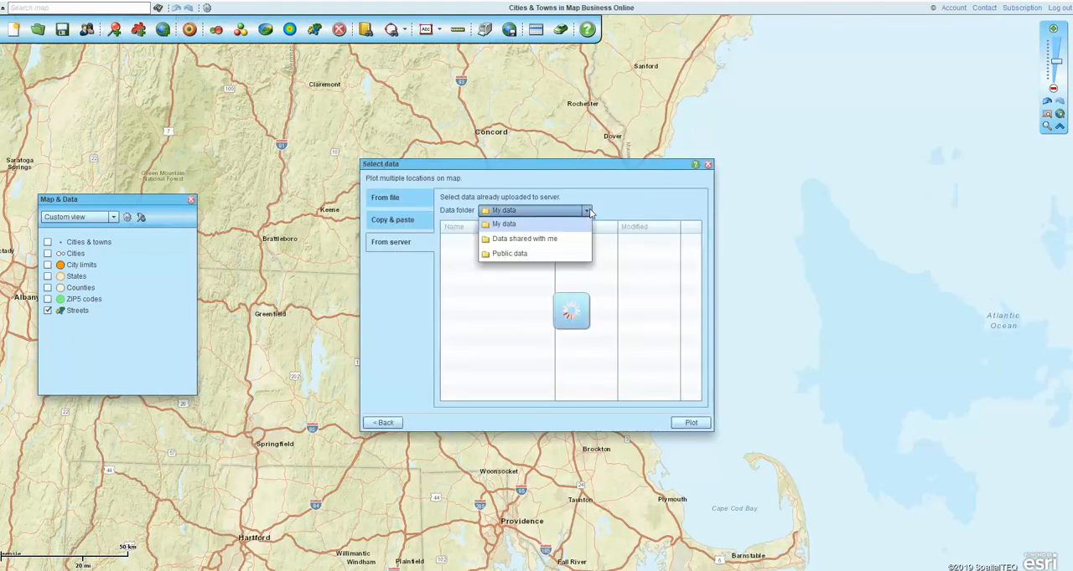
{"action": "left_click", "coordinate": [513, 257]}
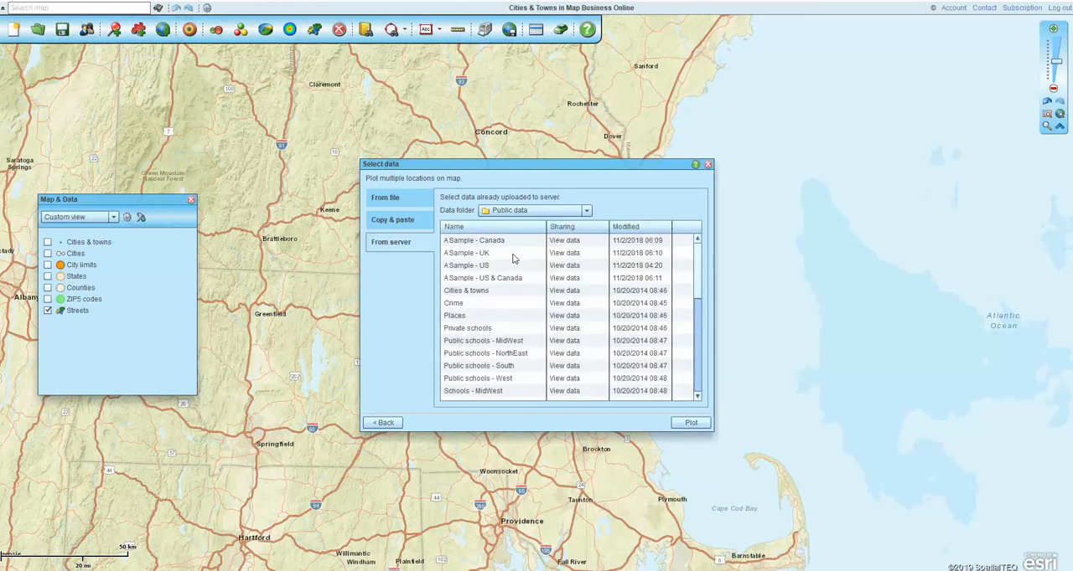
{"action": "left_click", "coordinate": [458, 293]}
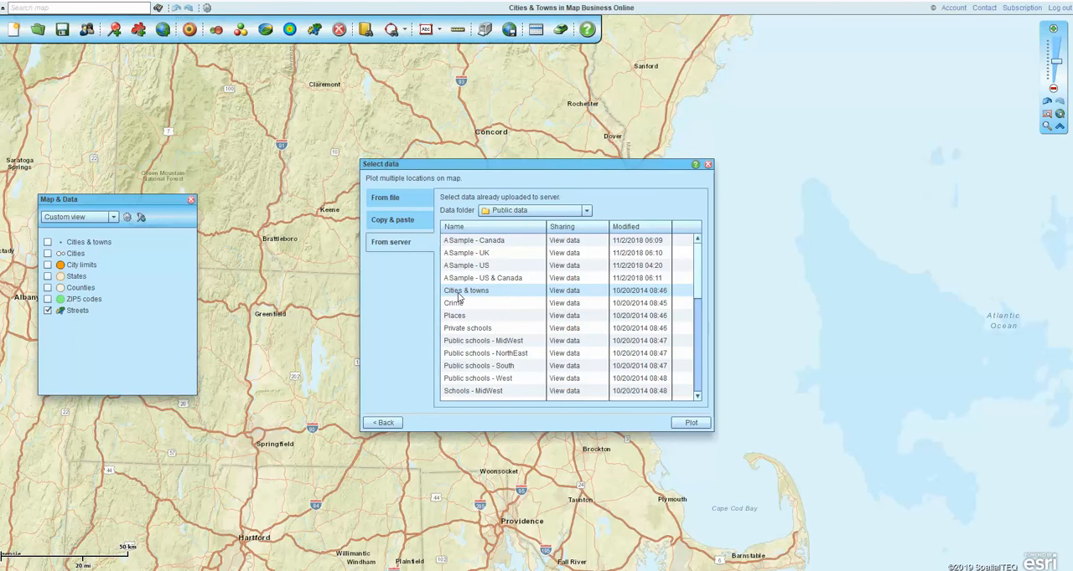
{"action": "left_click", "coordinate": [707, 164]}
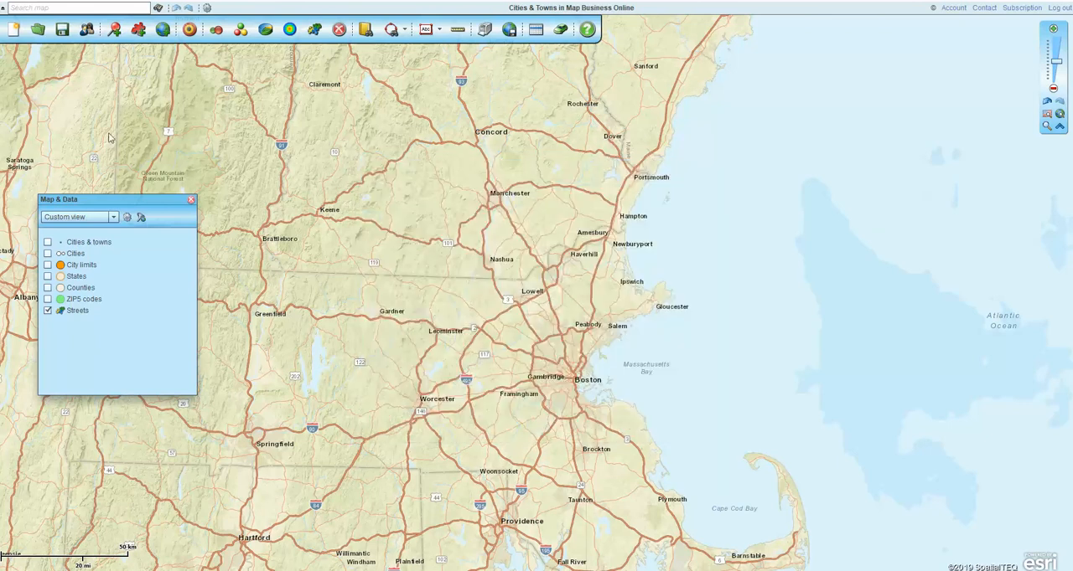
Display the Cities & towns layer, try its callouts without the compact format, and restore compact callouts
{"action": "left_click", "coordinate": [48, 243]}
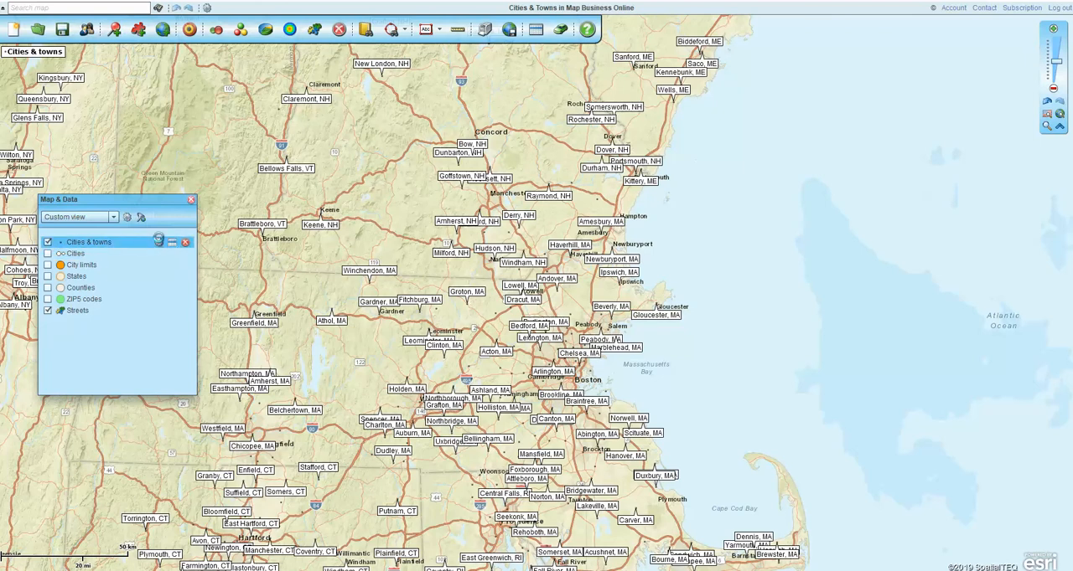
{"action": "left_click", "coordinate": [161, 242]}
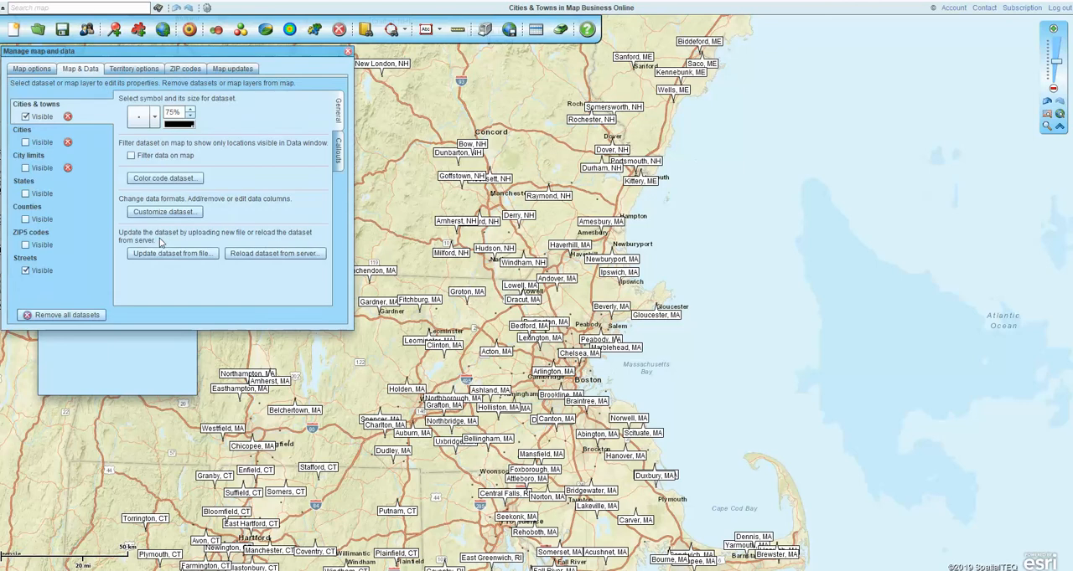
{"action": "left_click", "coordinate": [339, 152]}
{"action": "left_click", "coordinate": [131, 119]}
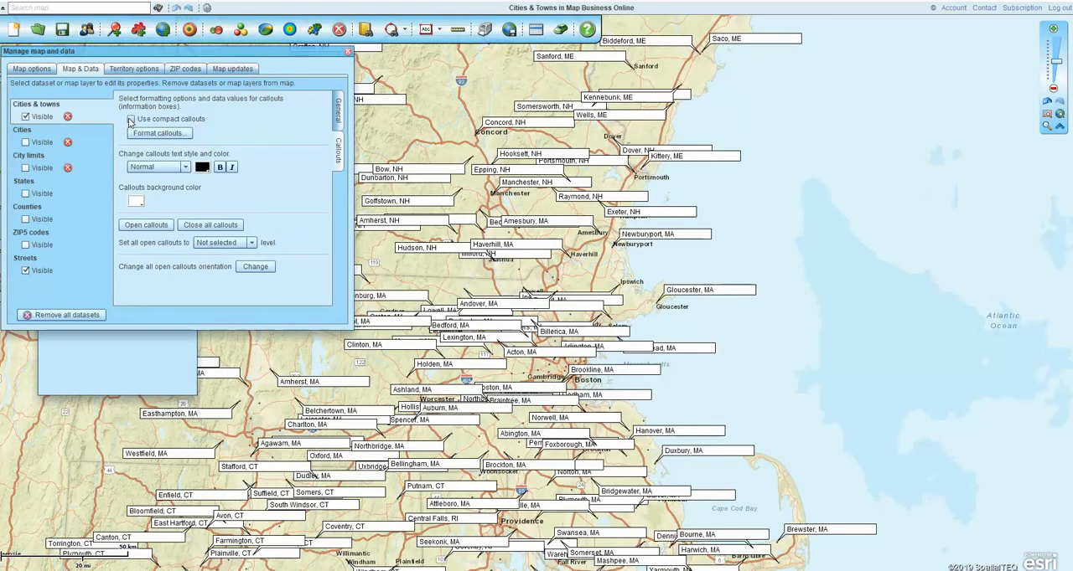
{"action": "left_click", "coordinate": [131, 119]}
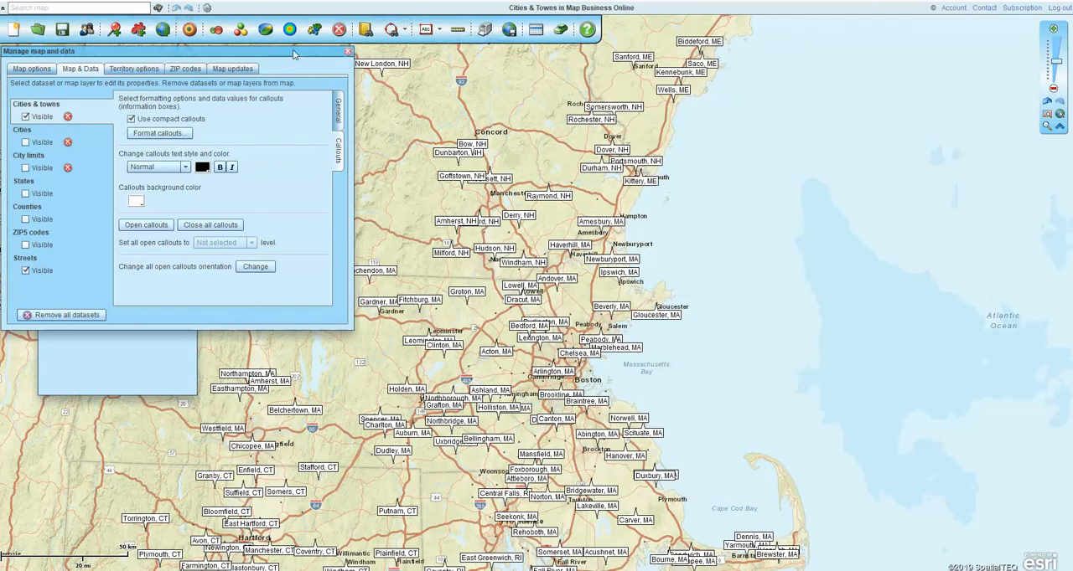
{"action": "left_click", "coordinate": [348, 52]}
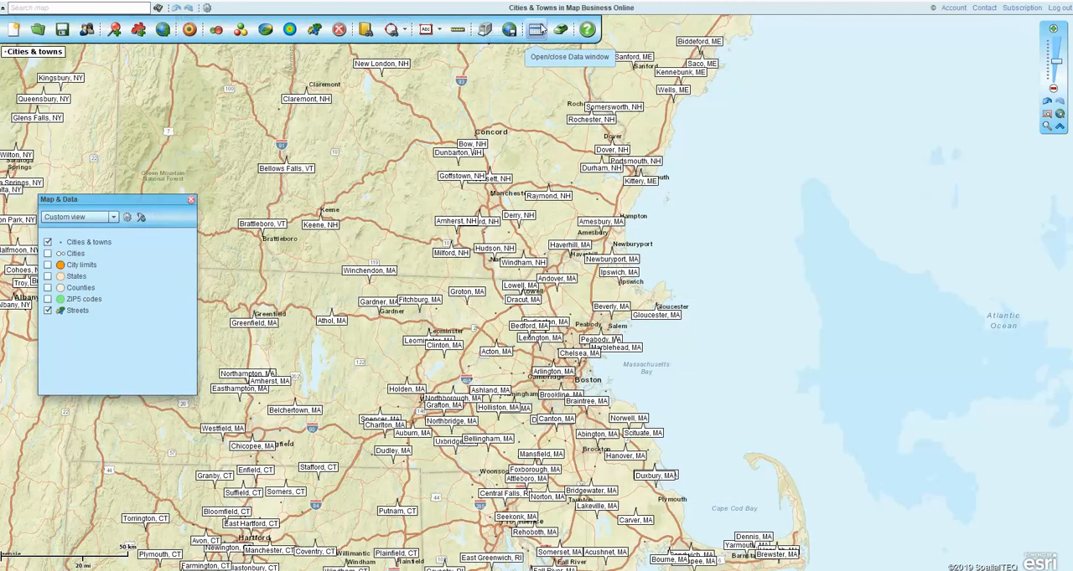
Show the Cities & towns dataset in the data table and check which additional data columns it offers
{"action": "left_click", "coordinate": [536, 29]}
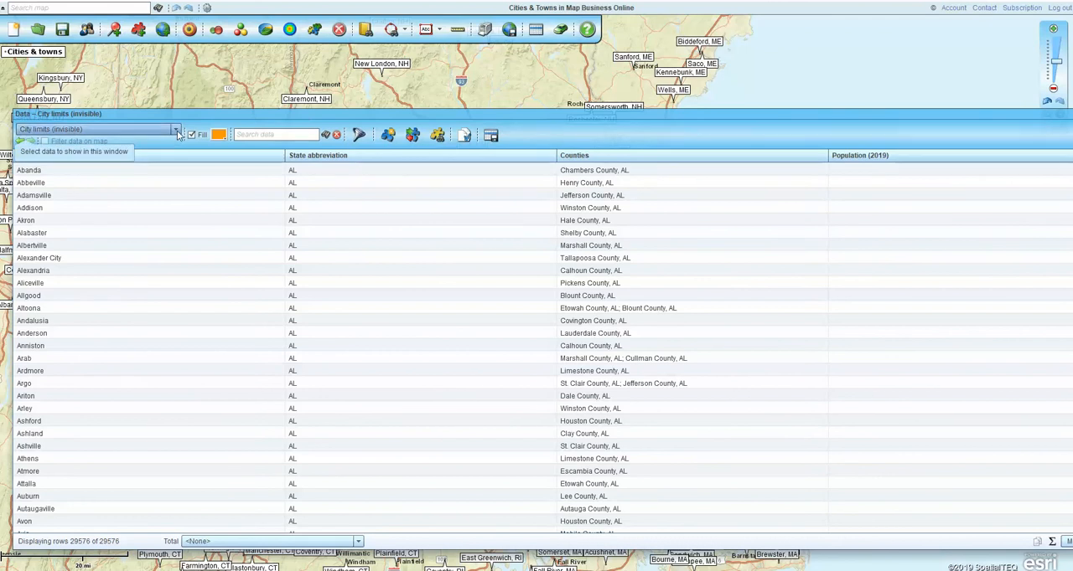
{"action": "left_click", "coordinate": [166, 134]}
{"action": "left_click", "coordinate": [88, 140]}
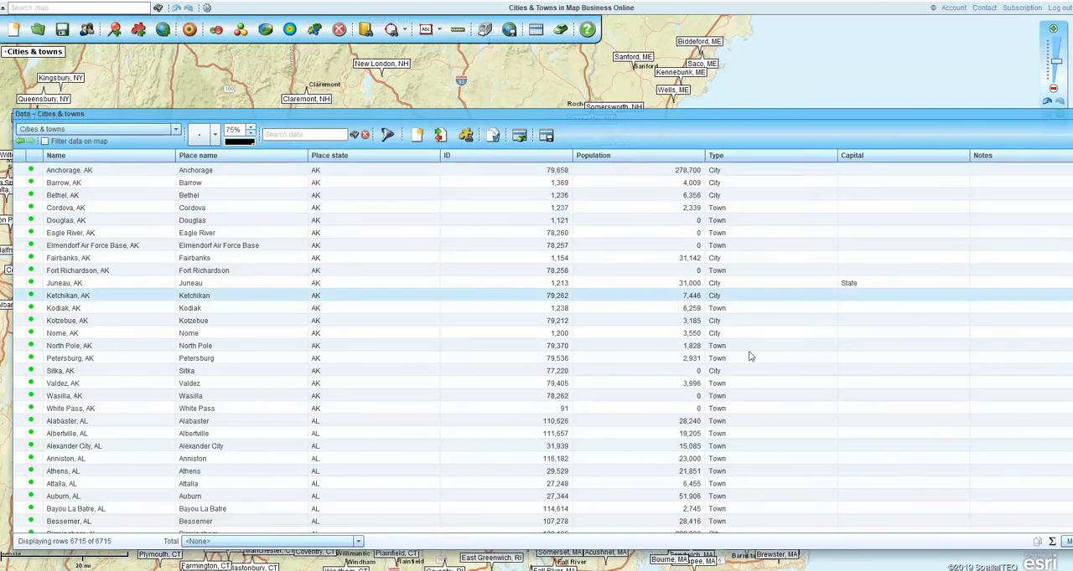
{"action": "left_click", "coordinate": [1067, 542]}
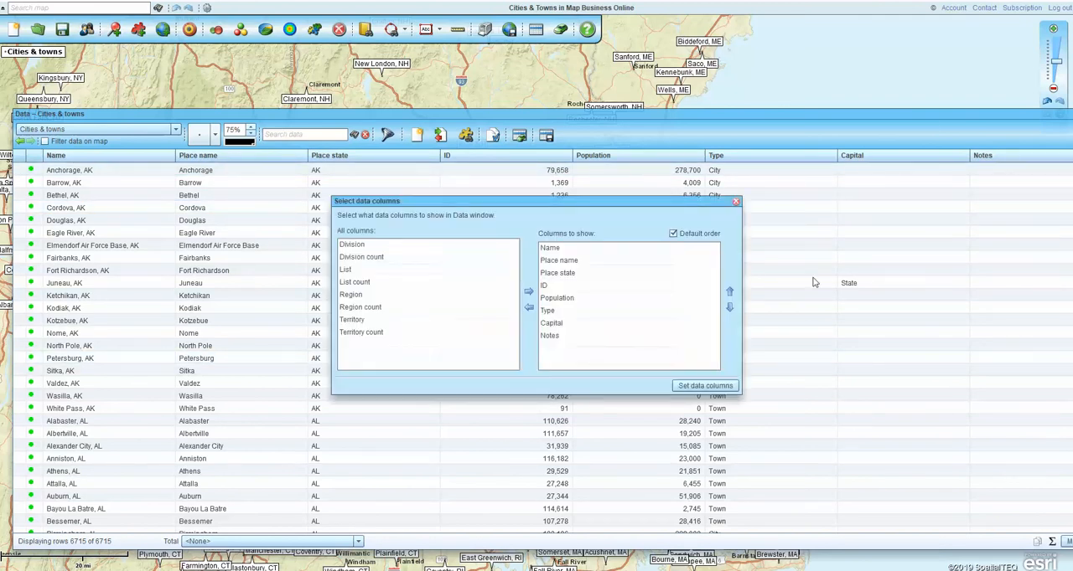
{"action": "left_click", "coordinate": [736, 203]}
Close the Cities & towns data table and hide the Cities & towns layer, leaving only the Streets base map
{"action": "left_click_drag", "start_coordinate": [948, 115], "coordinate": [858, 114]}
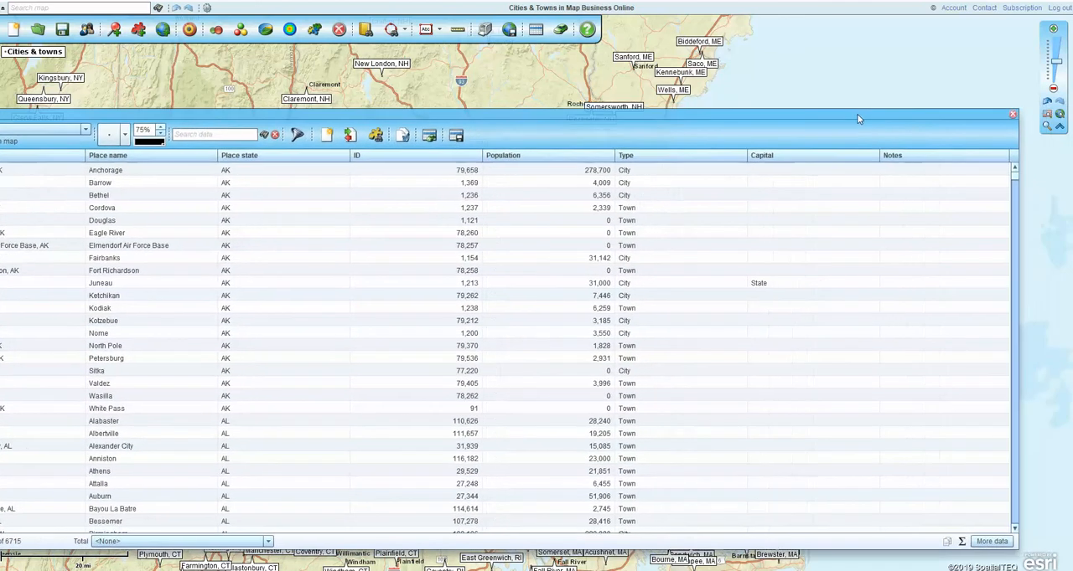
{"action": "left_click", "coordinate": [1013, 115]}
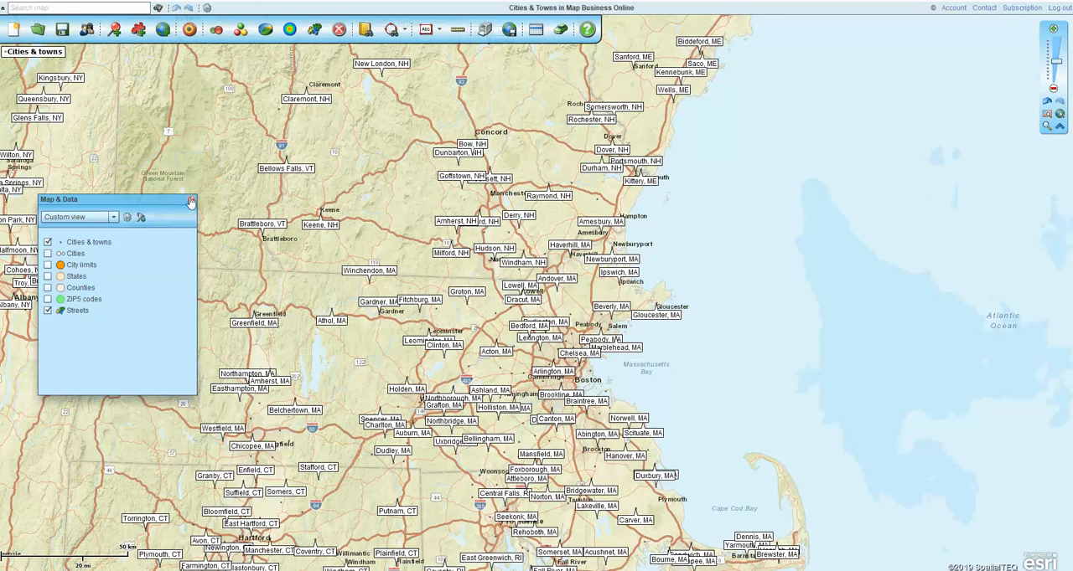
{"action": "left_click", "coordinate": [48, 242]}
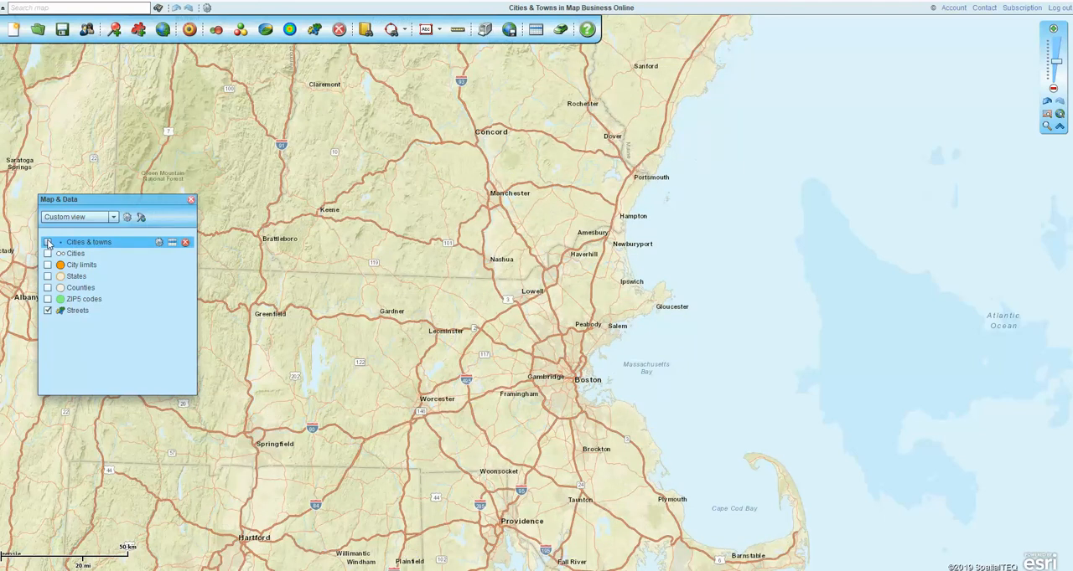